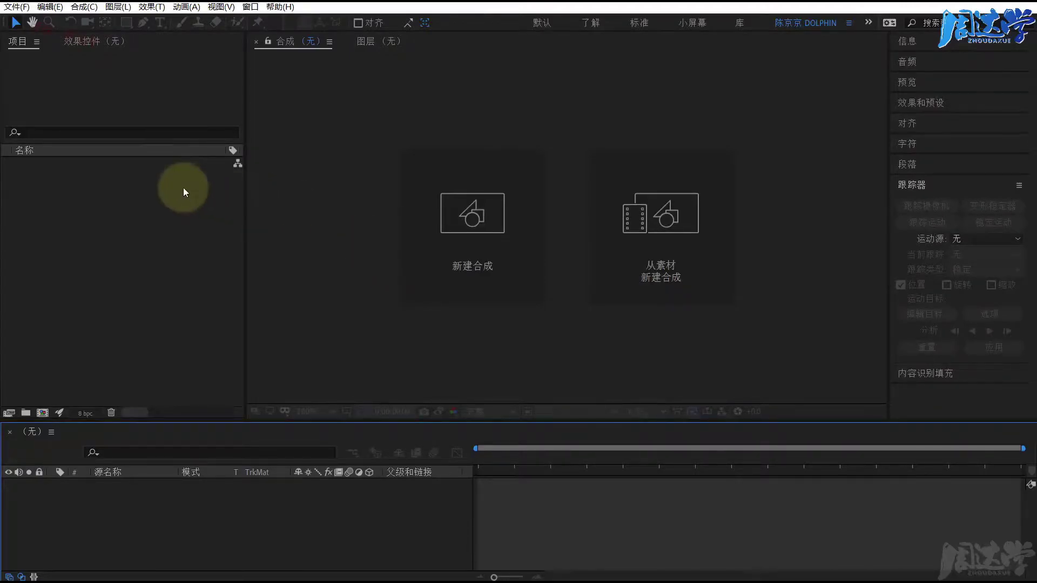
# - Create a new 1920×1080 composition with the default settings
pyautogui.click(82, 8)
pyautogui.click(88, 20)
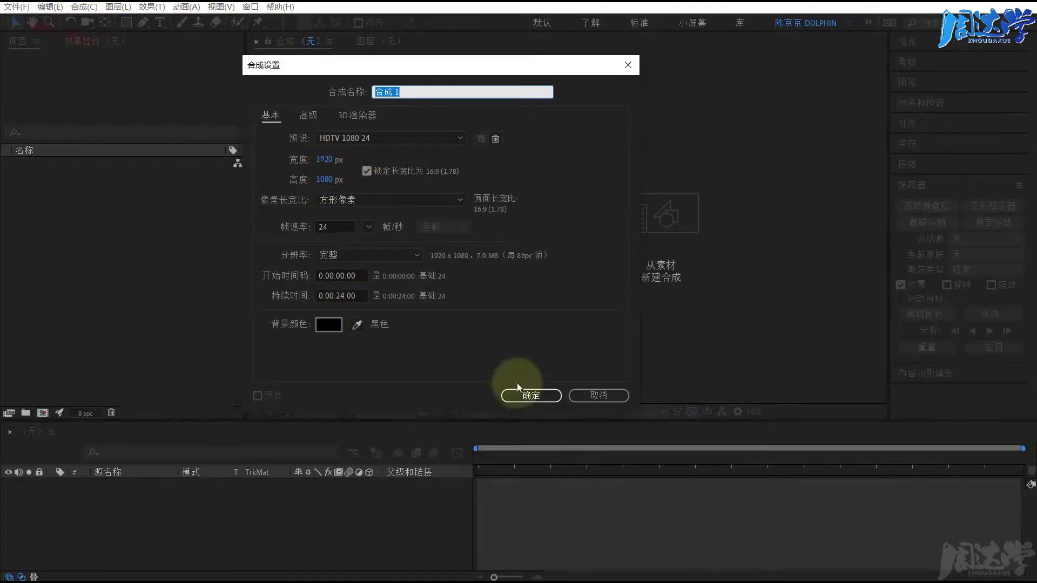
pyautogui.click(529, 395)
# - Add a full-size black solid layer to the composition
pyautogui.rightClick(216, 496)
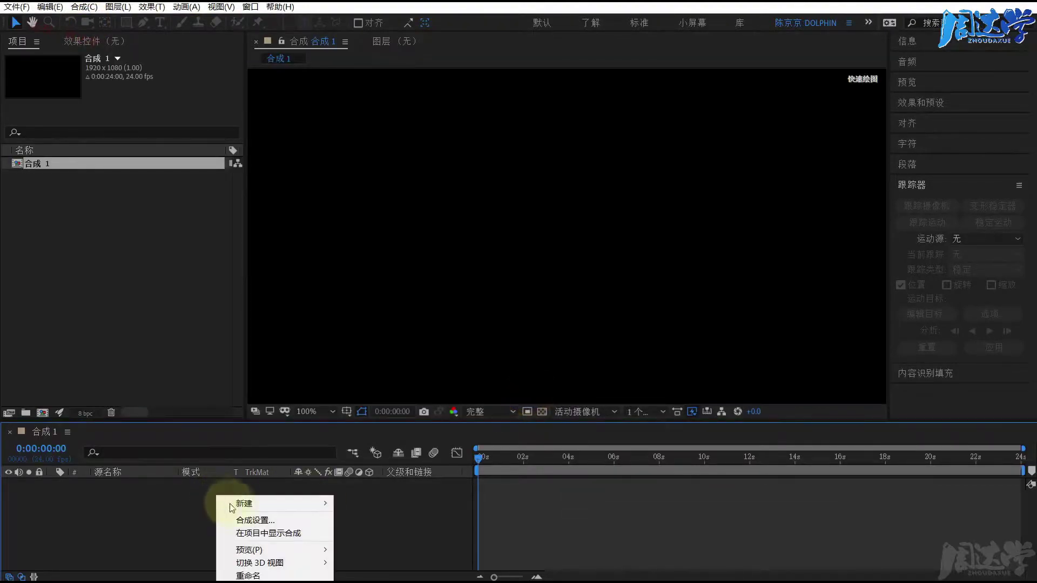
pyautogui.moveTo(299, 509)
pyautogui.click(365, 533)
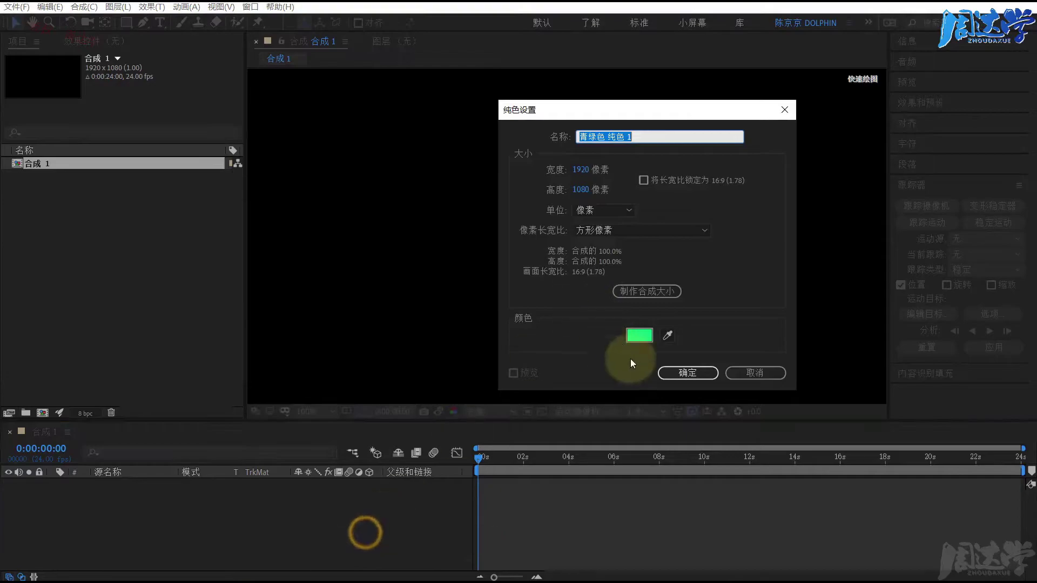
pyautogui.click(641, 336)
pyautogui.moveTo(169, 488); pyautogui.dragTo(57, 563)
pyautogui.click(387, 389)
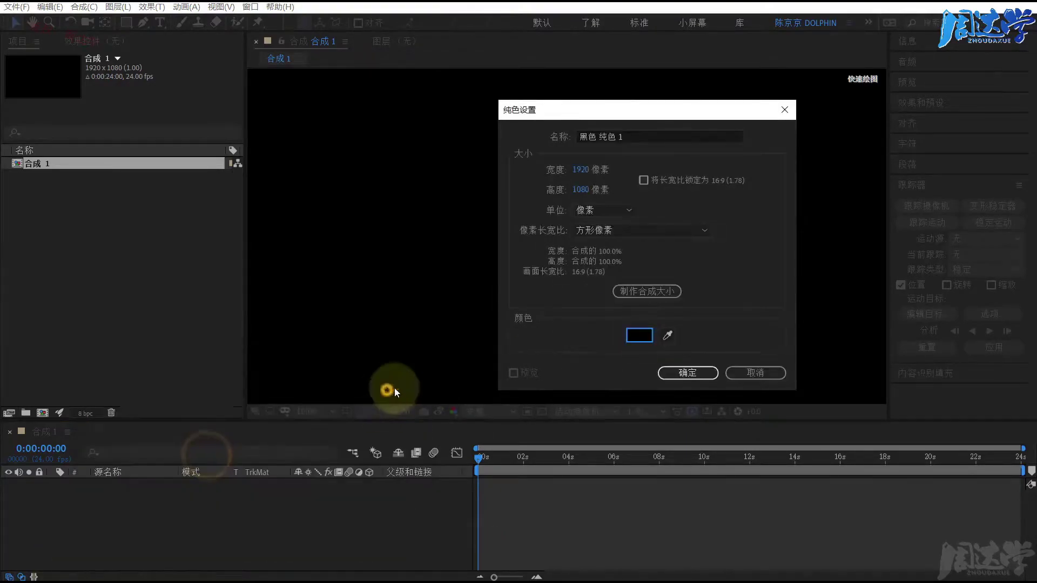
pyautogui.click(682, 373)
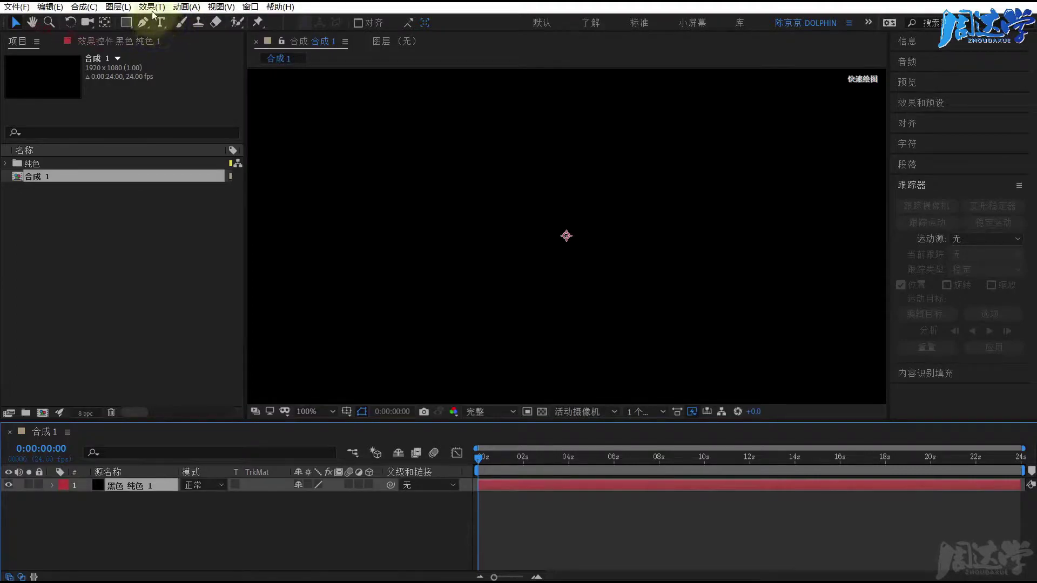
# - Apply Video Copilot's Optical Flares effect from Effects & Presets to the black solid
pyautogui.click(920, 103)
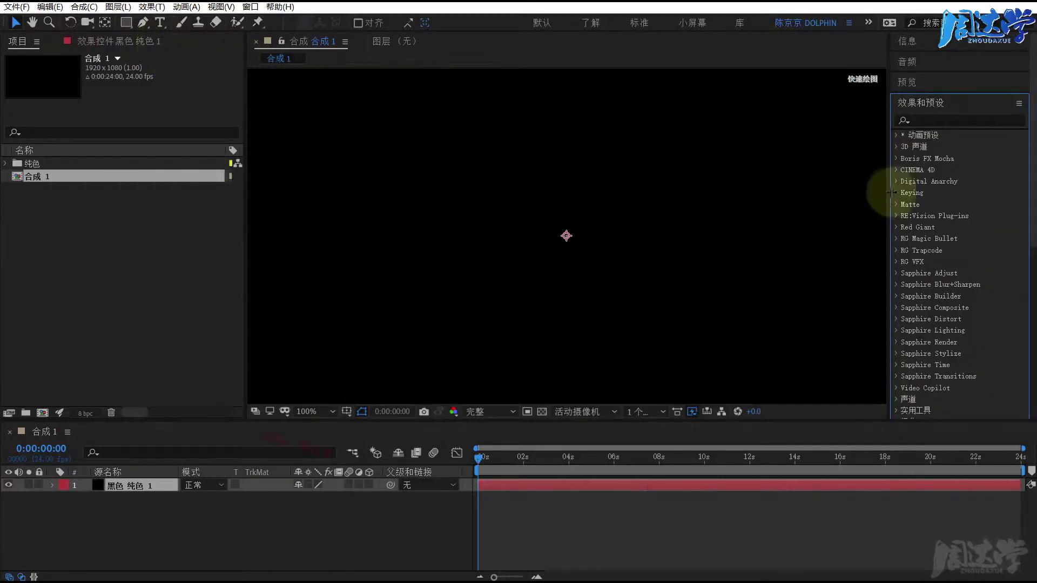
pyautogui.scroll(-5, 941, 275)
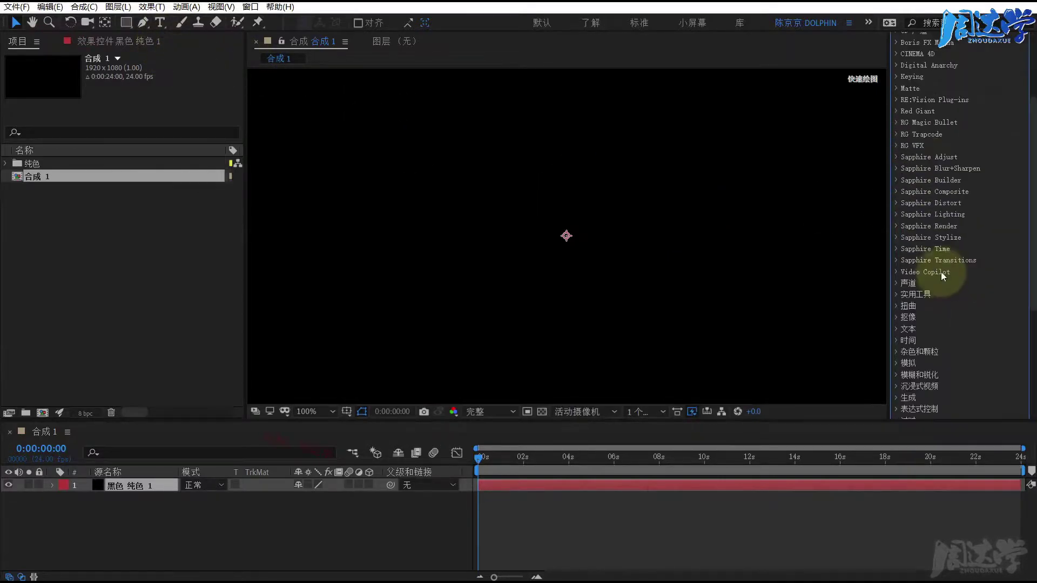
pyautogui.click(896, 273)
pyautogui.scroll(-3, 954, 286)
pyautogui.click(934, 218)
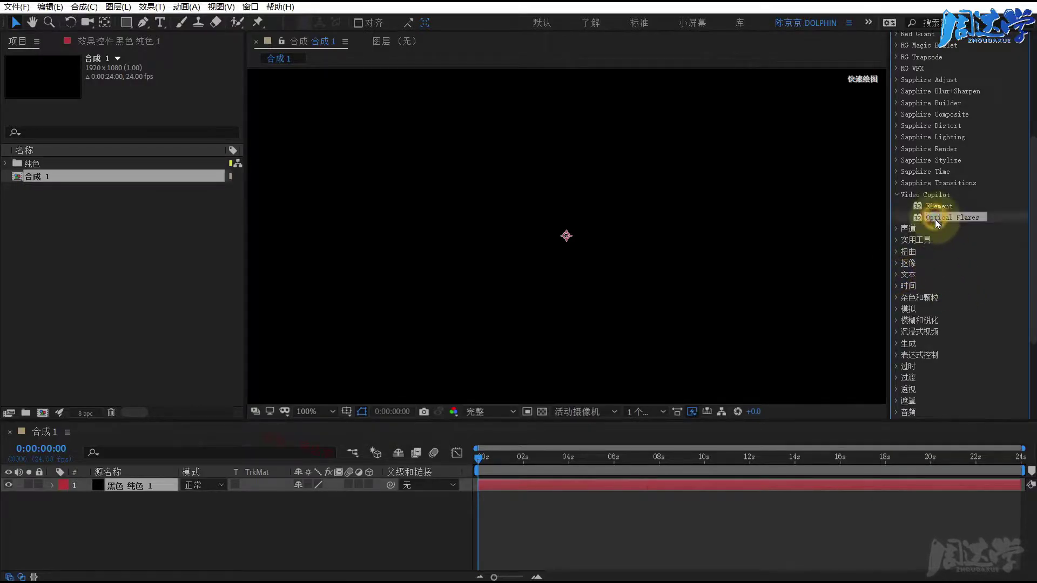
pyautogui.moveTo(938, 219)
pyautogui.mouseDown()
pyautogui.moveTo(194, 483)
pyautogui.moveTo(131, 483)
pyautogui.mouseUp()
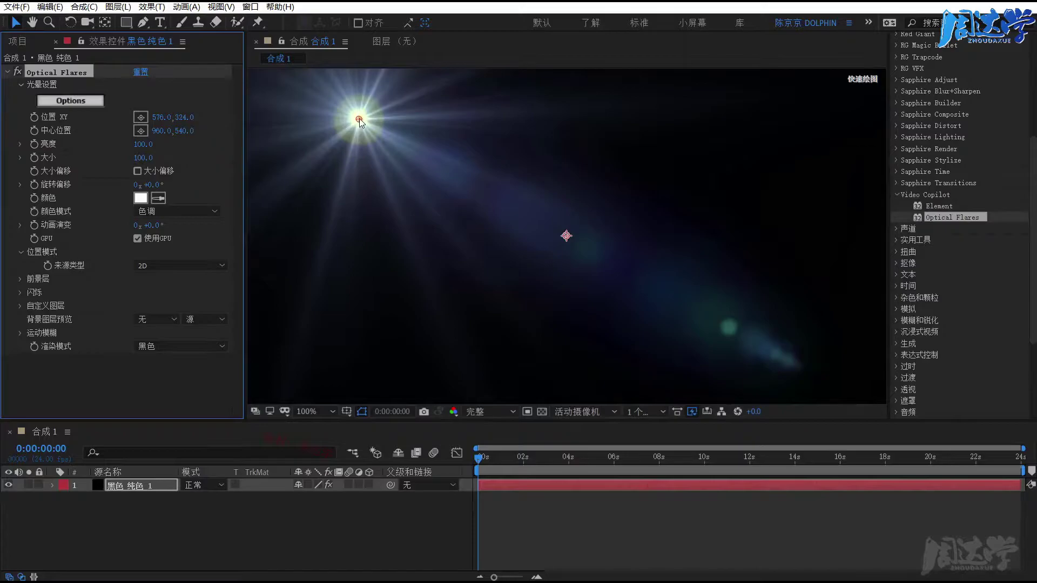
# - Move the flare to 1224, 361 and open the Optical Flares editor full-screen
pyautogui.moveTo(358, 118)
pyautogui.mouseDown()
pyautogui.moveTo(712, 157)
pyautogui.moveTo(709, 139)
pyautogui.mouseUp()
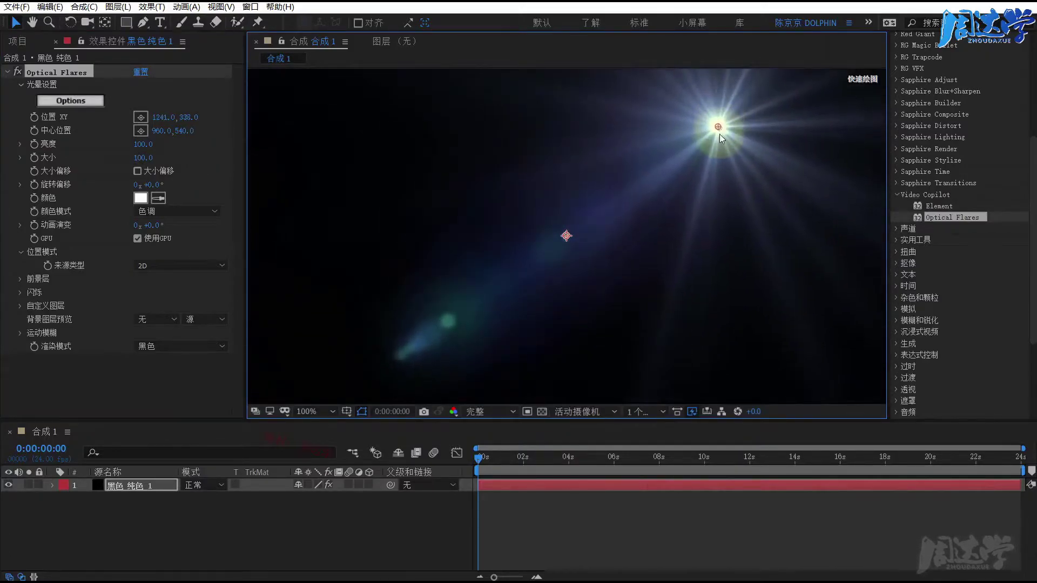
pyautogui.click(65, 104)
pyautogui.moveTo(542, 396); pyautogui.dragTo(1036, 581)
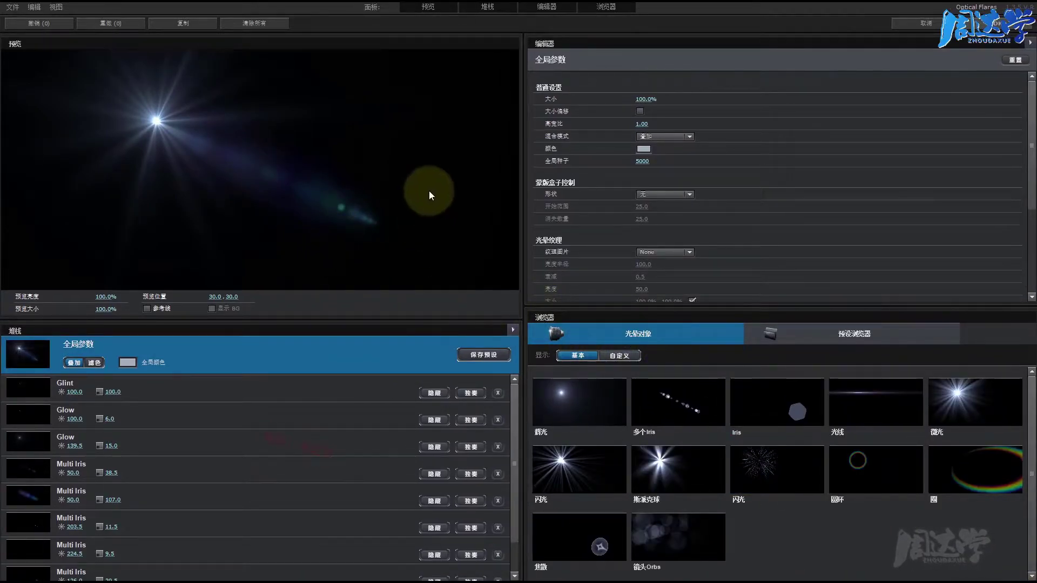
# - Drag the flare source toward the upper left of the preview
pyautogui.click(158, 133)
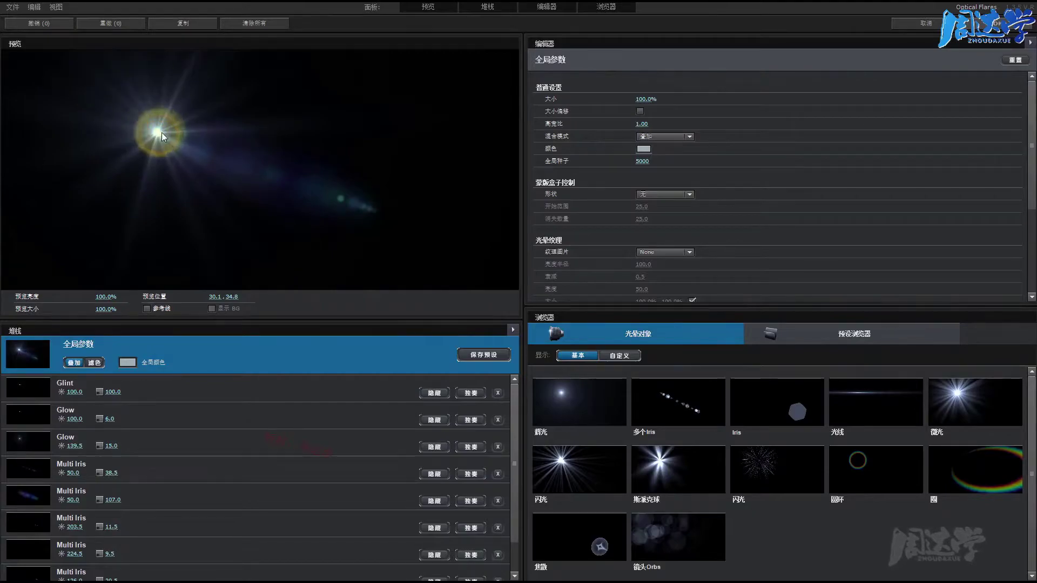
pyautogui.moveTo(161, 132); pyautogui.dragTo(171, 133)
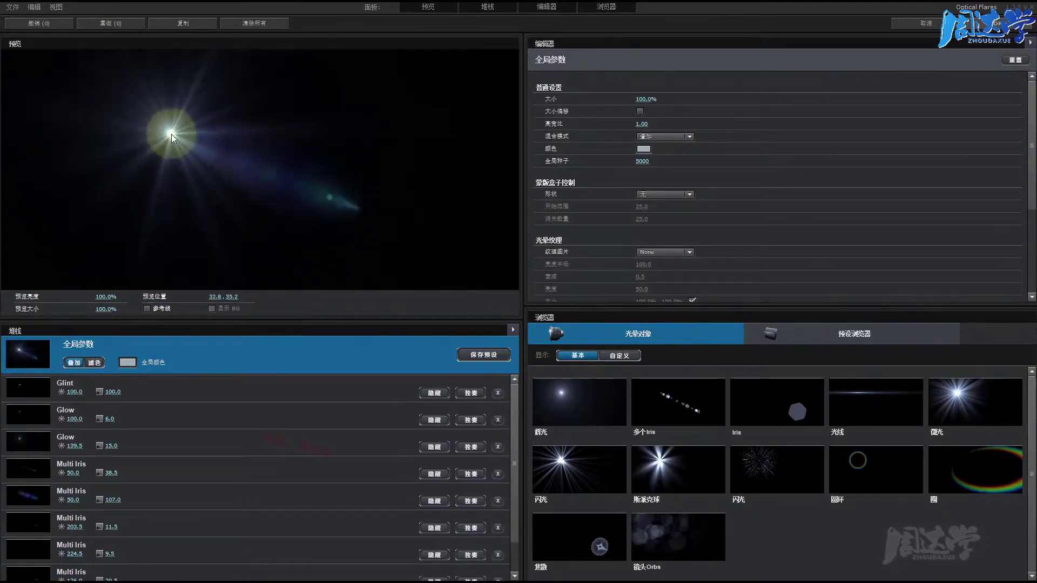
pyautogui.moveTo(171, 133)
pyautogui.mouseDown()
pyautogui.moveTo(296, 177)
pyautogui.moveTo(376, 98)
pyautogui.moveTo(196, 124)
pyautogui.moveTo(139, 115)
pyautogui.mouseUp()
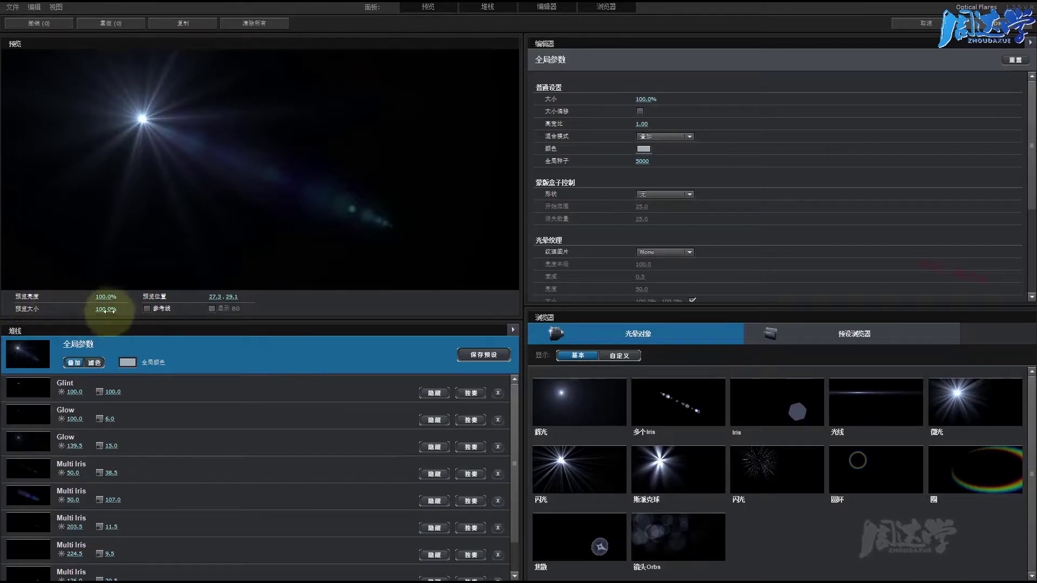
# - Set preview brightness to 207.5% and size to 127.5%, and turn on the guide lines
pyautogui.moveTo(107, 297)
pyautogui.mouseDown()
pyautogui.moveTo(347, 289)
pyautogui.moveTo(122, 296)
pyautogui.moveTo(289, 303)
pyautogui.moveTo(111, 311)
pyautogui.moveTo(313, 294)
pyautogui.mouseUp()
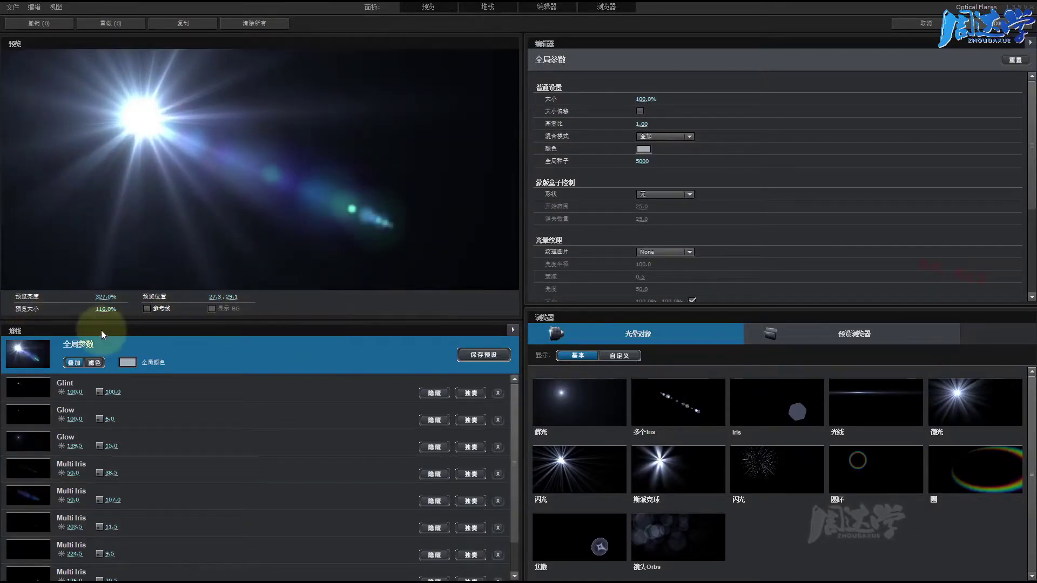
pyautogui.moveTo(104, 309)
pyautogui.mouseDown()
pyautogui.moveTo(2, 309)
pyautogui.moveTo(80, 316)
pyautogui.moveTo(55, 313)
pyautogui.moveTo(123, 300)
pyautogui.mouseUp()
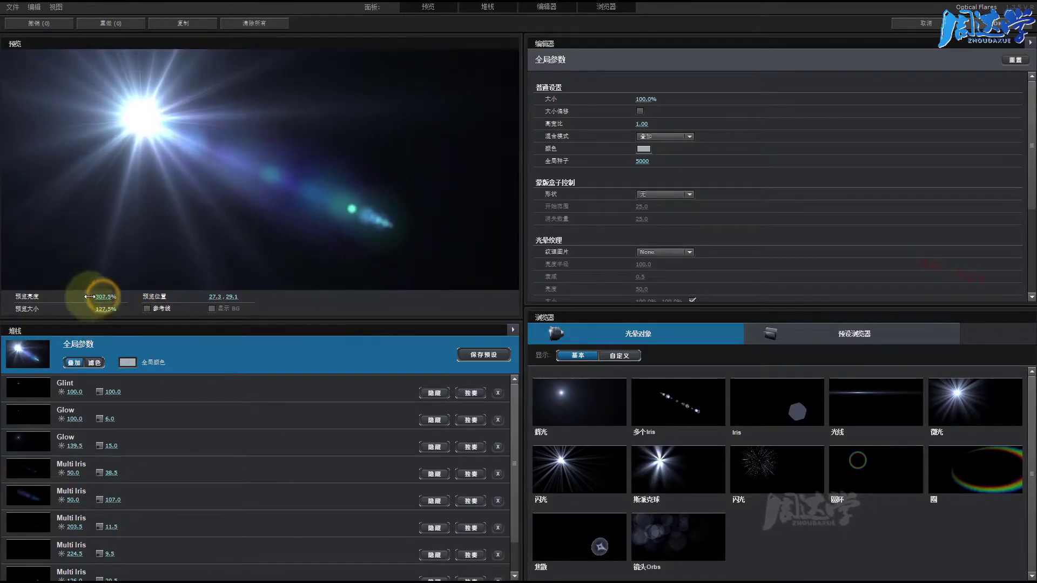
pyautogui.moveTo(124, 300)
pyautogui.mouseDown()
pyautogui.moveTo(27, 297)
pyautogui.moveTo(148, 315)
pyautogui.mouseUp()
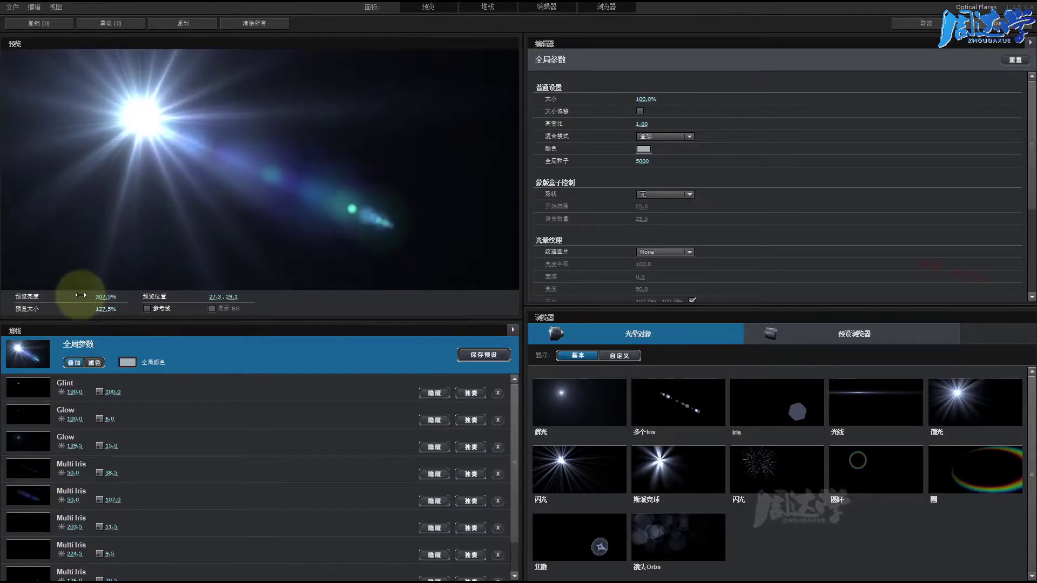
pyautogui.click(148, 309)
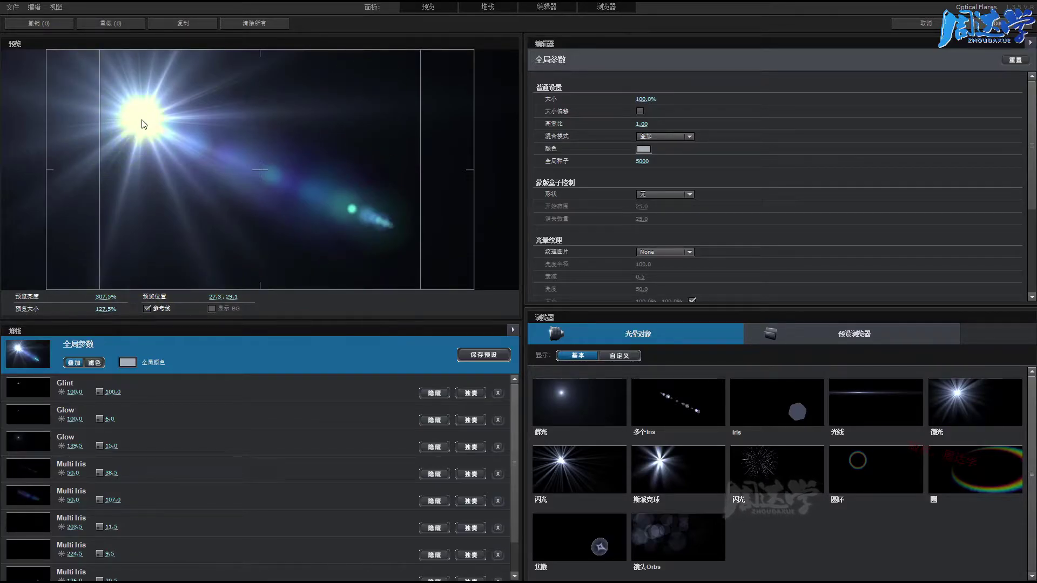
# - Settle the flare source in the upper left at 23.5, 20.2 with guide lines turned off
pyautogui.moveTo(139, 123); pyautogui.dragTo(160, 130)
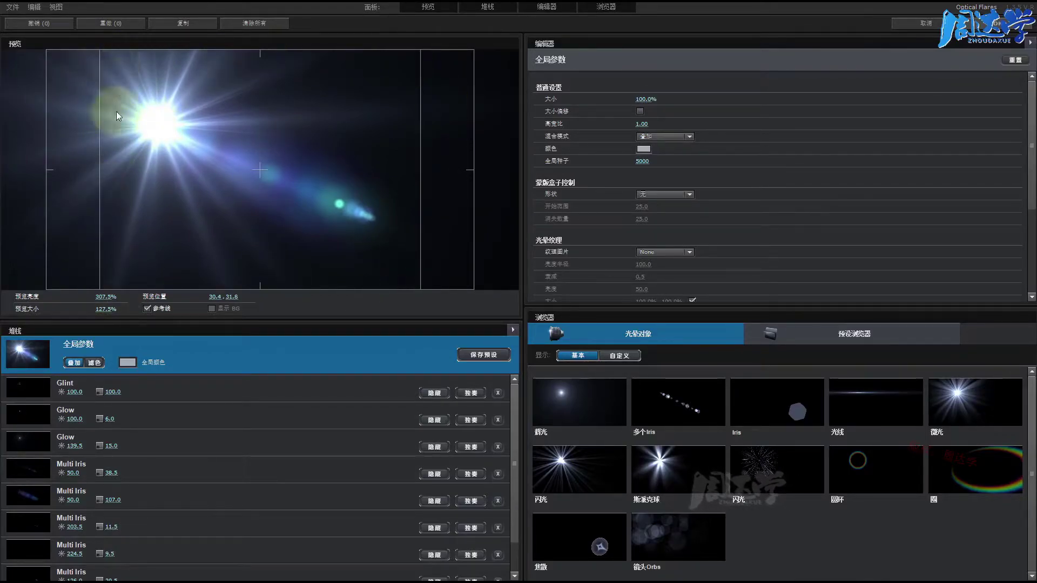
pyautogui.moveTo(164, 126); pyautogui.dragTo(112, 101)
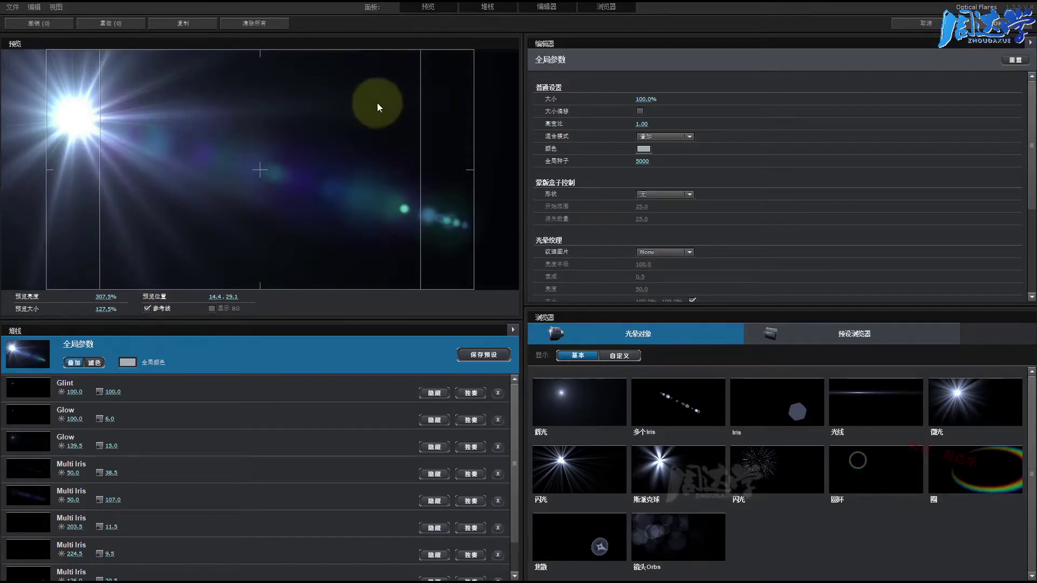
pyautogui.moveTo(66, 116)
pyautogui.mouseDown()
pyautogui.moveTo(281, 171)
pyautogui.moveTo(237, 261)
pyautogui.moveTo(139, 107)
pyautogui.mouseUp()
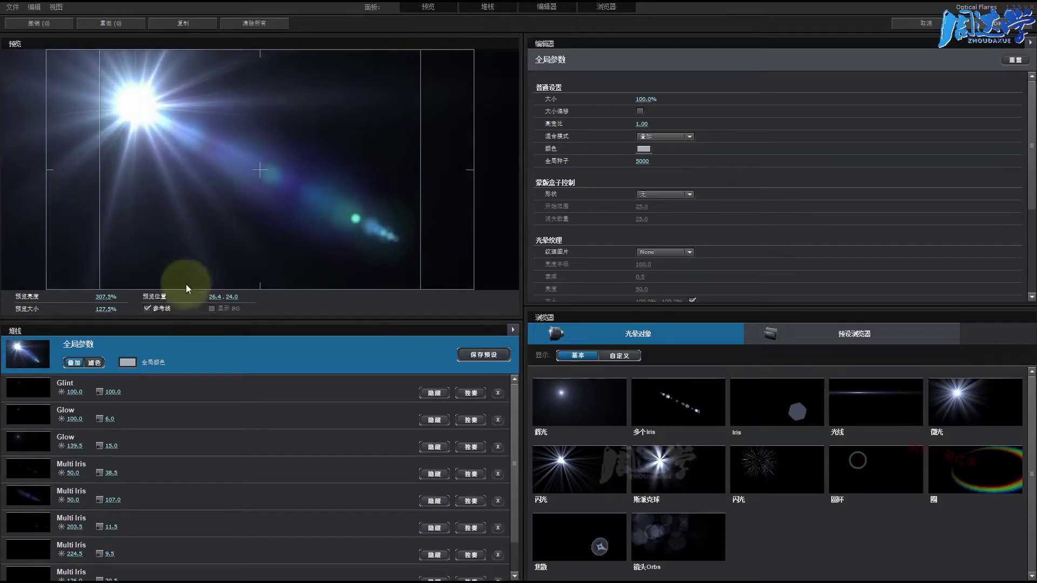
pyautogui.click(147, 308)
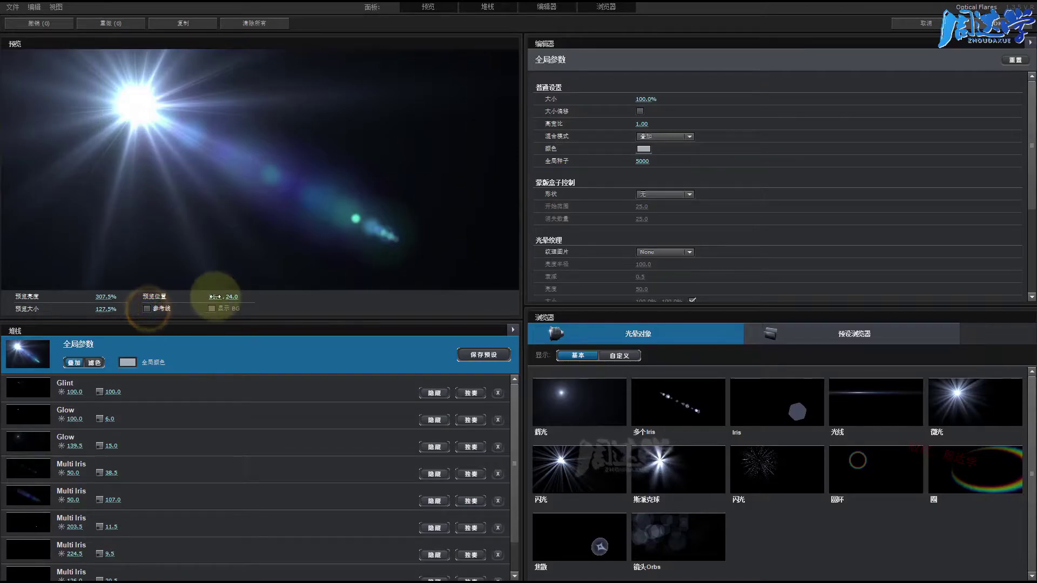
pyautogui.moveTo(214, 296); pyautogui.dragTo(238, 296)
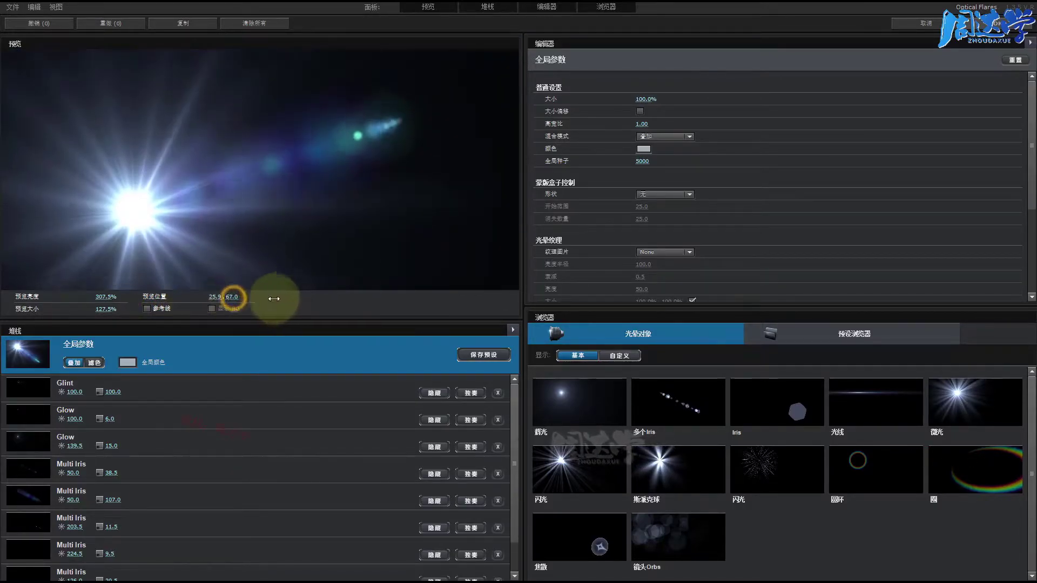
pyautogui.moveTo(146, 133); pyautogui.dragTo(217, 278)
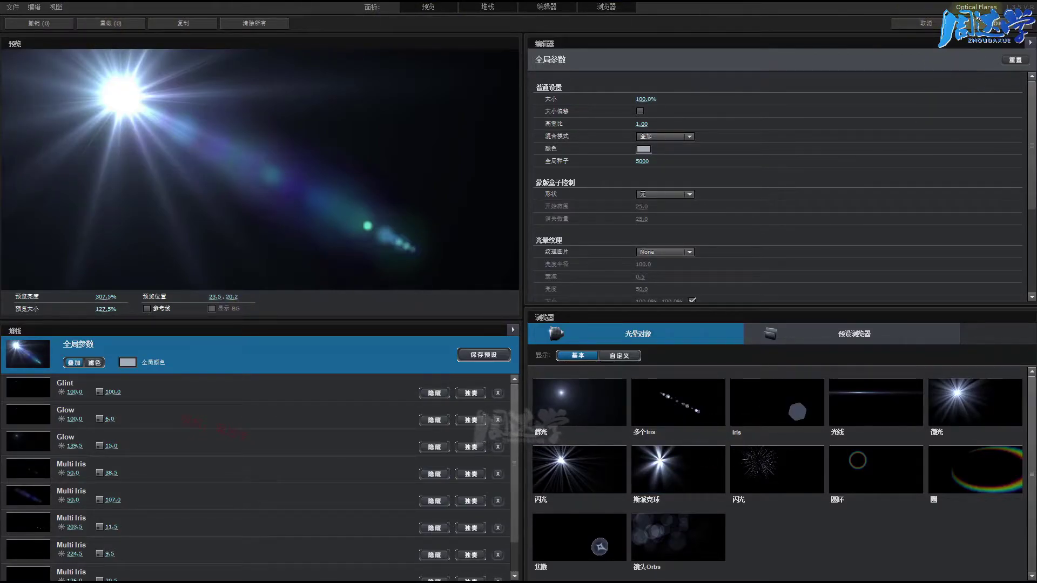
# - Return to After Effects and keep Source as the flare's Background Layer Preview mode
pyautogui.click(981, 26)
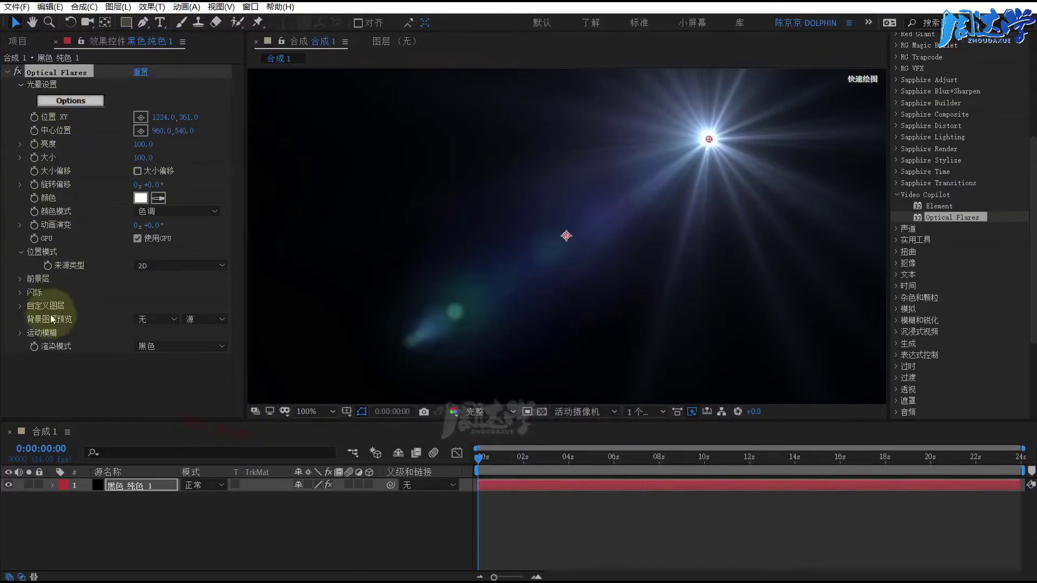
pyautogui.click(147, 319)
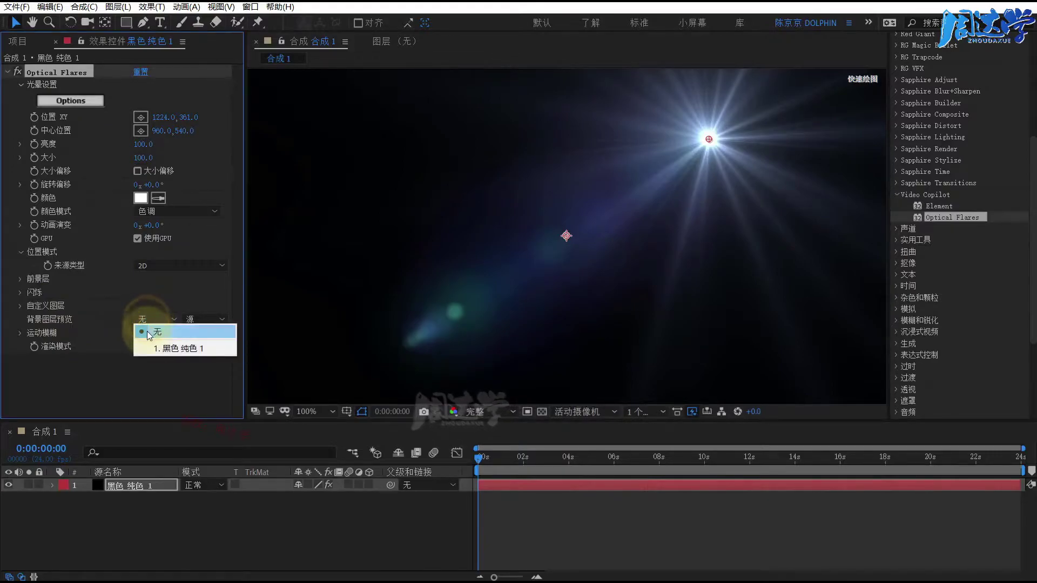
pyautogui.click(61, 377)
pyautogui.click(100, 513)
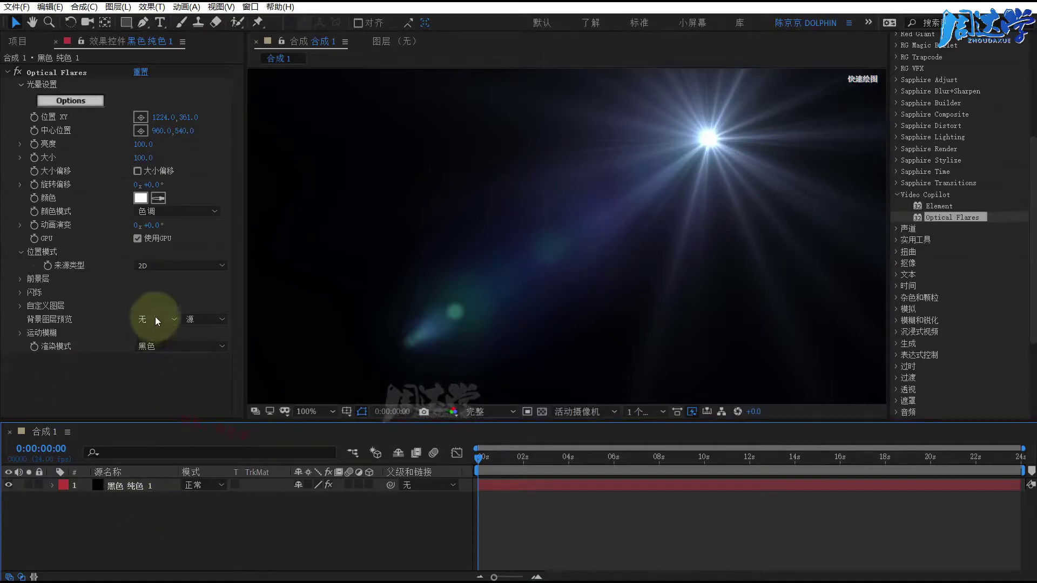
pyautogui.click(196, 318)
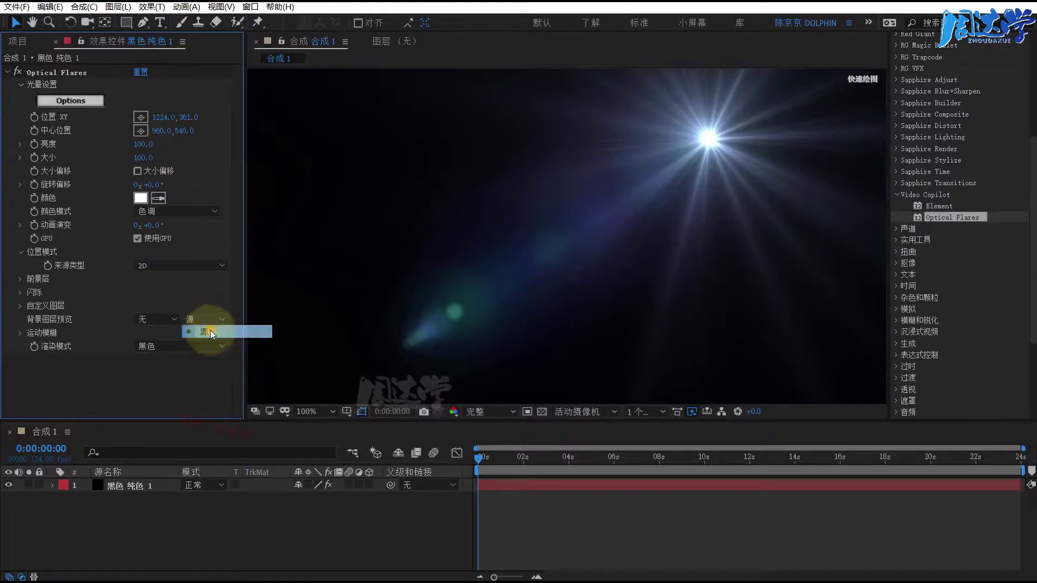
pyautogui.click(210, 331)
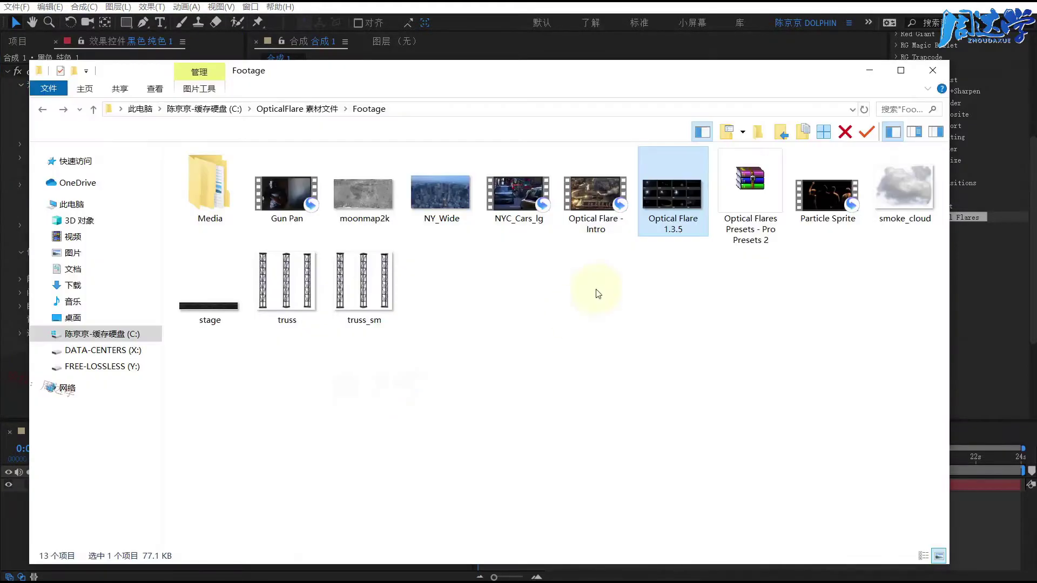
# - Drag Gun Pan from the Footage folder into the After Effects timeline as a new layer
pyautogui.moveTo(626, 90); pyautogui.dragTo(785, 90)
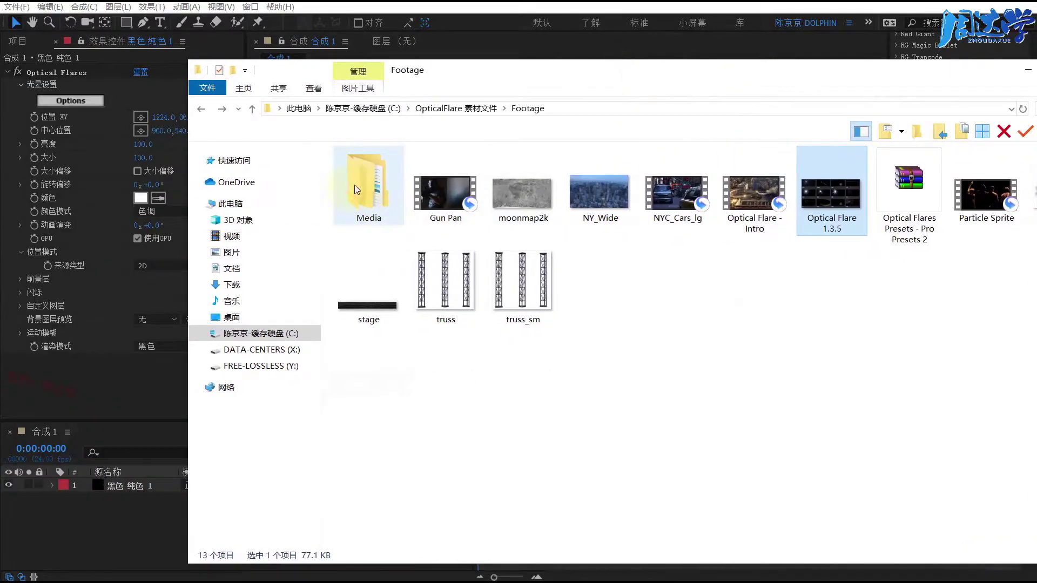
pyautogui.moveTo(447, 192)
pyautogui.mouseDown()
pyautogui.moveTo(149, 414)
pyautogui.moveTo(104, 530)
pyautogui.mouseUp()
pyautogui.click(115, 526)
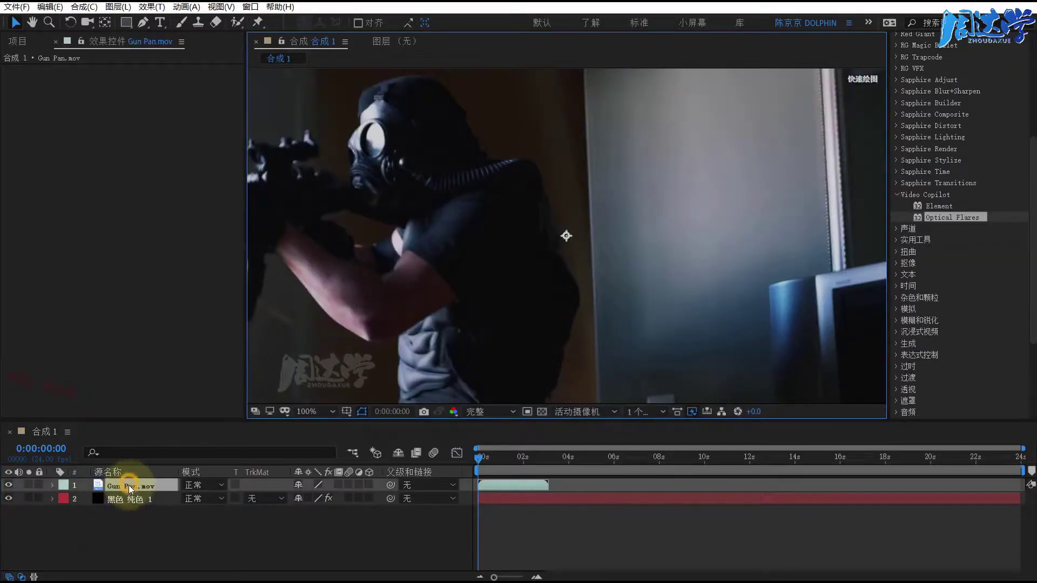
# - Place Gun Pan.mov under the black solid and set it as the flare's background preview layer
pyautogui.moveTo(480, 457); pyautogui.dragTo(518, 457)
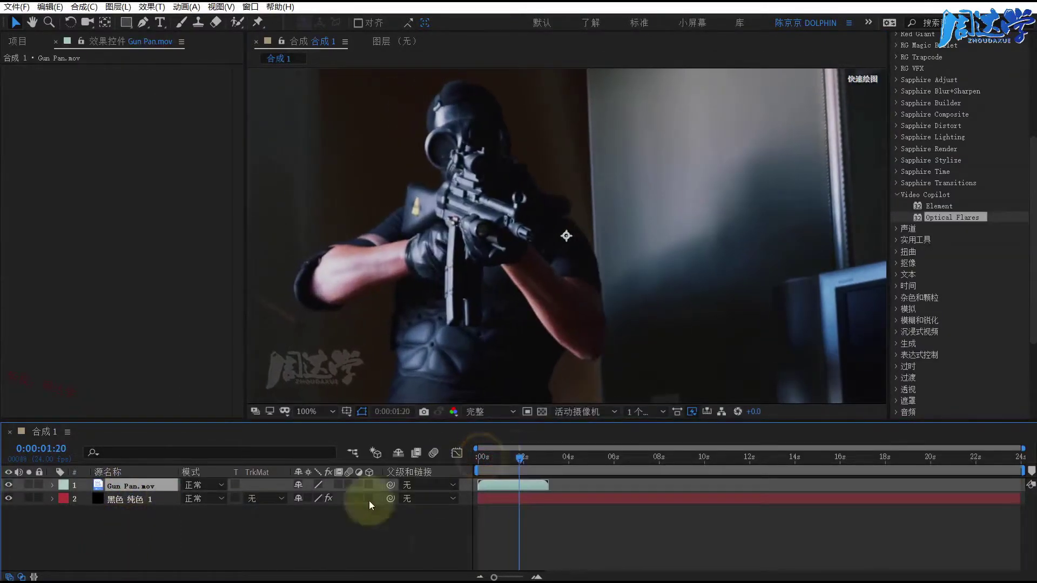
pyautogui.moveTo(128, 484); pyautogui.dragTo(128, 510)
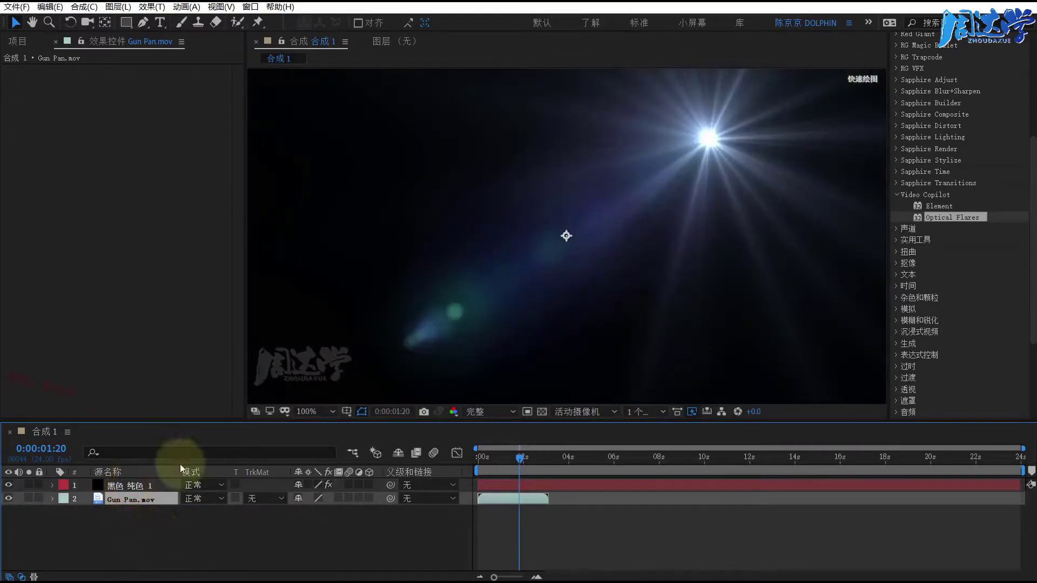
pyautogui.click(122, 484)
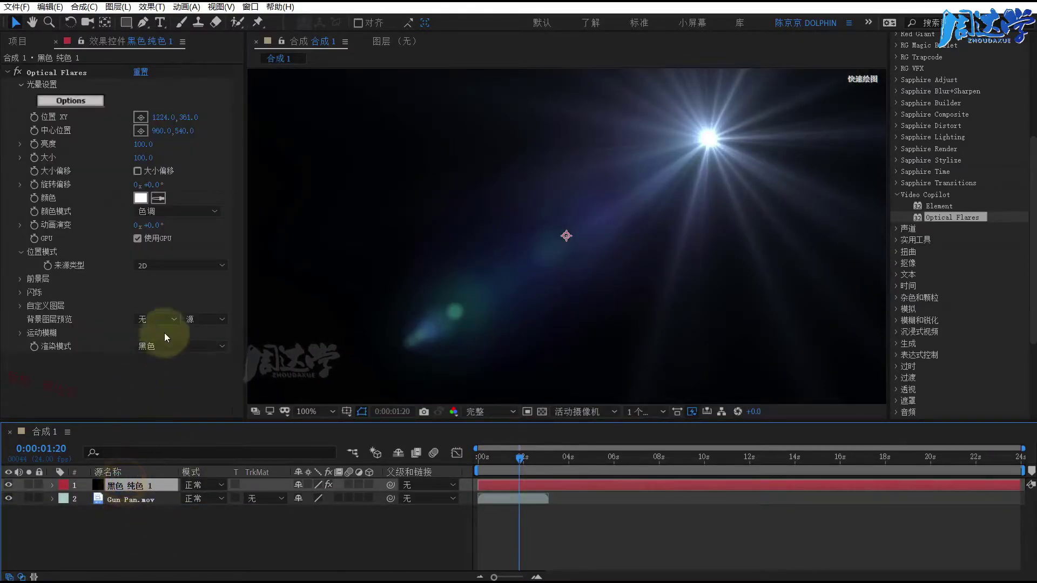
pyautogui.click(153, 320)
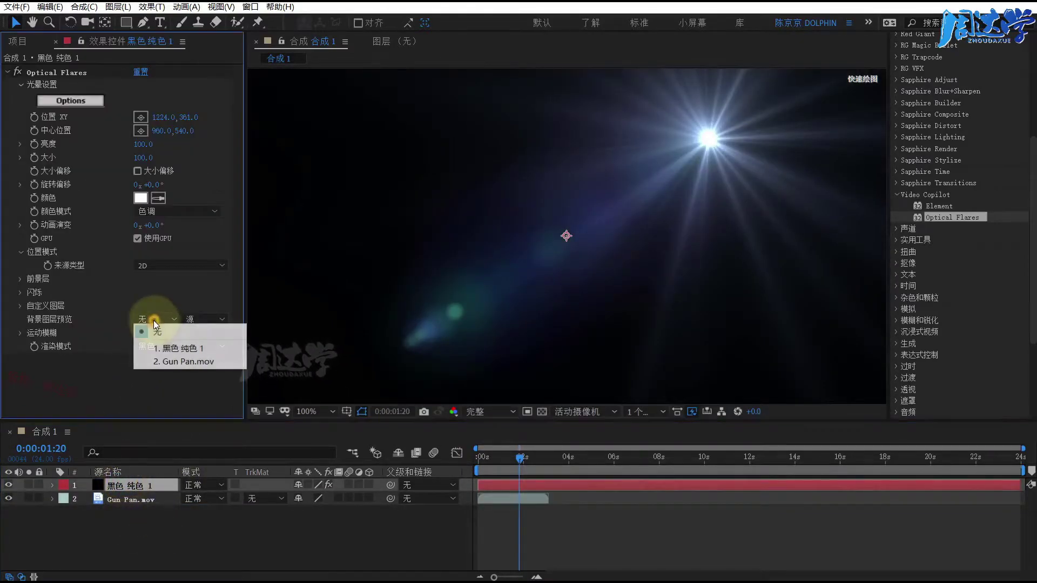
pyautogui.click(174, 362)
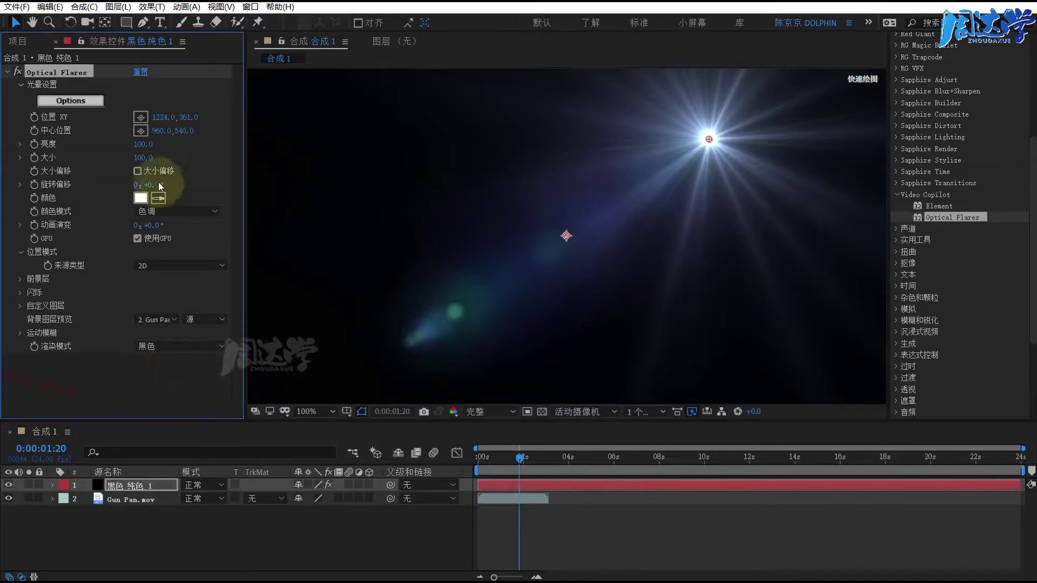
# - In the flare editor, show the Gun Pan background and move the light near the gunman
pyautogui.click(69, 101)
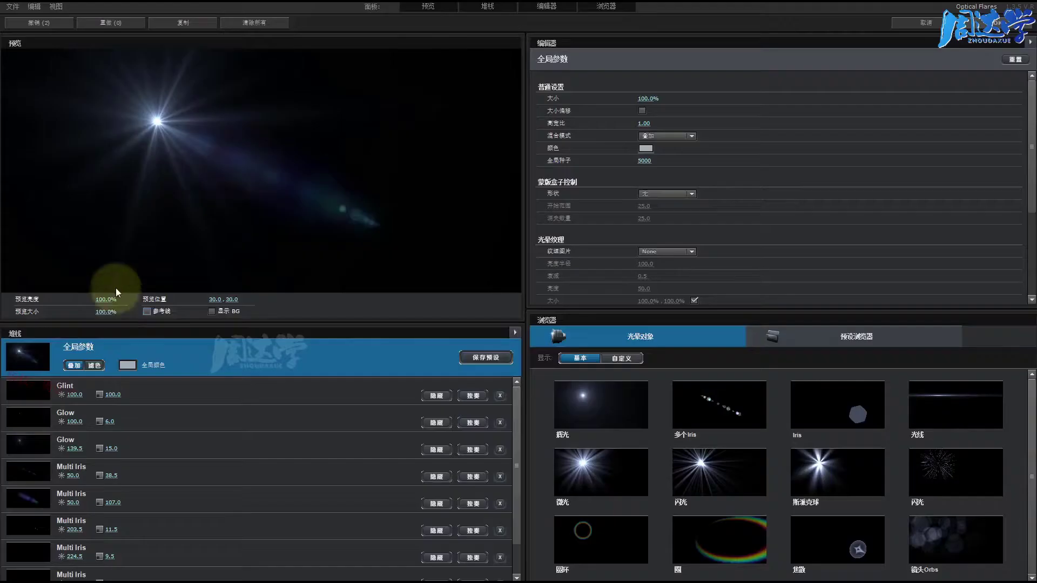
pyautogui.click(212, 312)
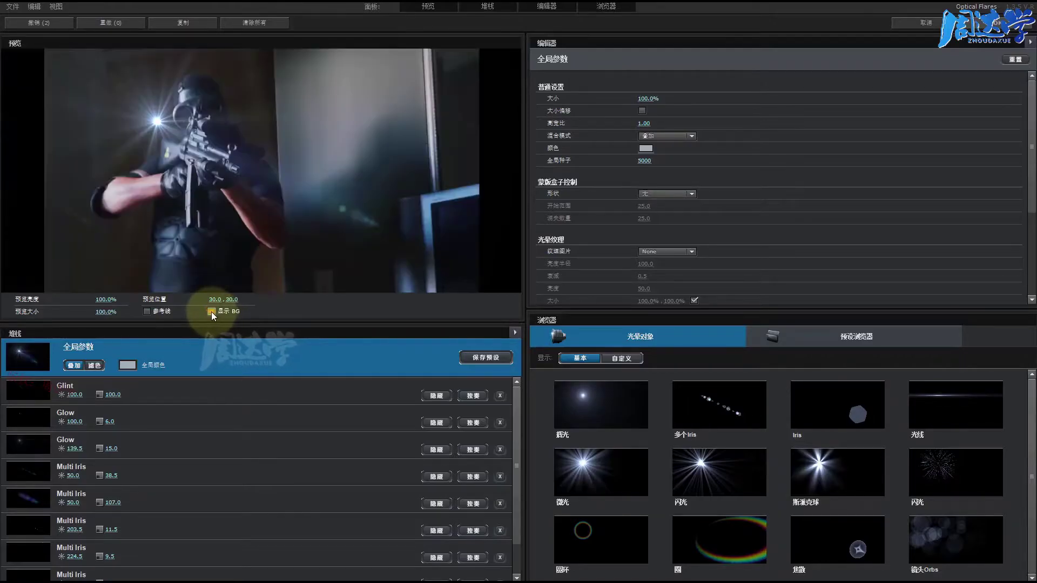
pyautogui.moveTo(218, 203)
pyautogui.mouseDown()
pyautogui.moveTo(176, 92)
pyautogui.moveTo(137, 100)
pyautogui.mouseUp()
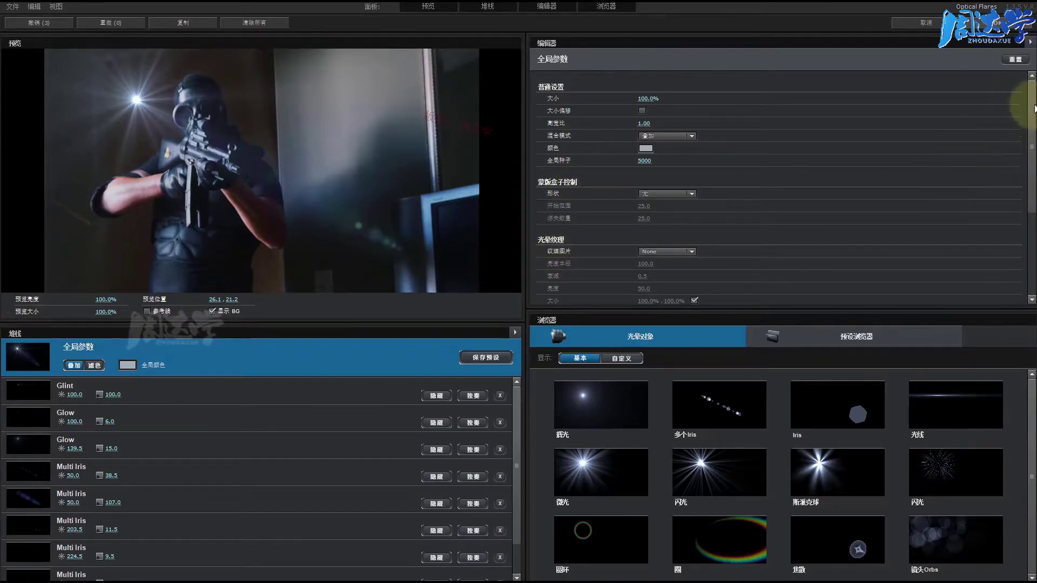
# - Scroll through the Editor and Stack panels and maximize the editor window
pyautogui.moveTo(1031, 108); pyautogui.dragTo(1033, 201)
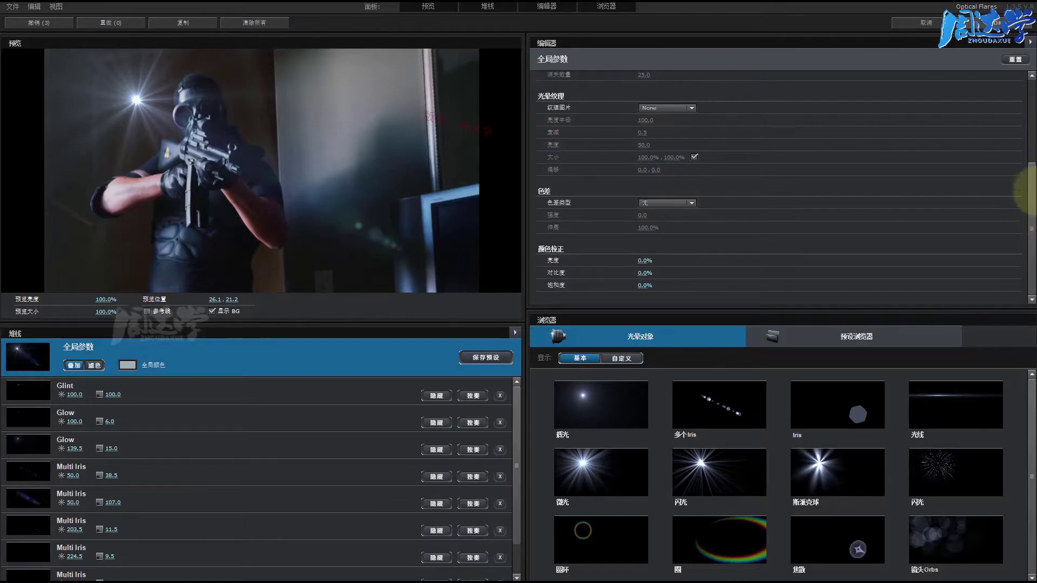
pyautogui.moveTo(1031, 189); pyautogui.dragTo(1030, 80)
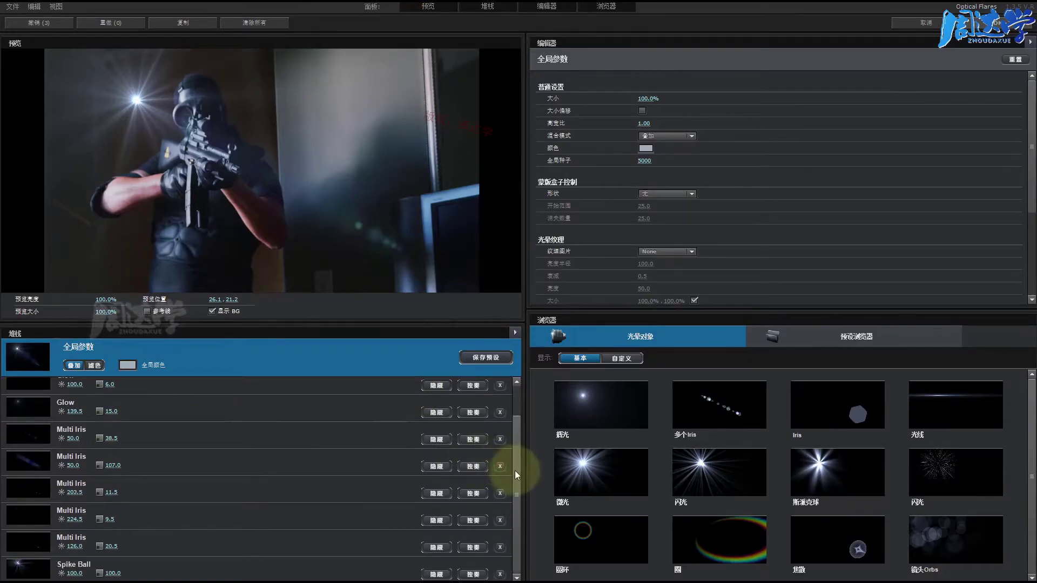
pyautogui.moveTo(515, 470); pyautogui.dragTo(515, 474)
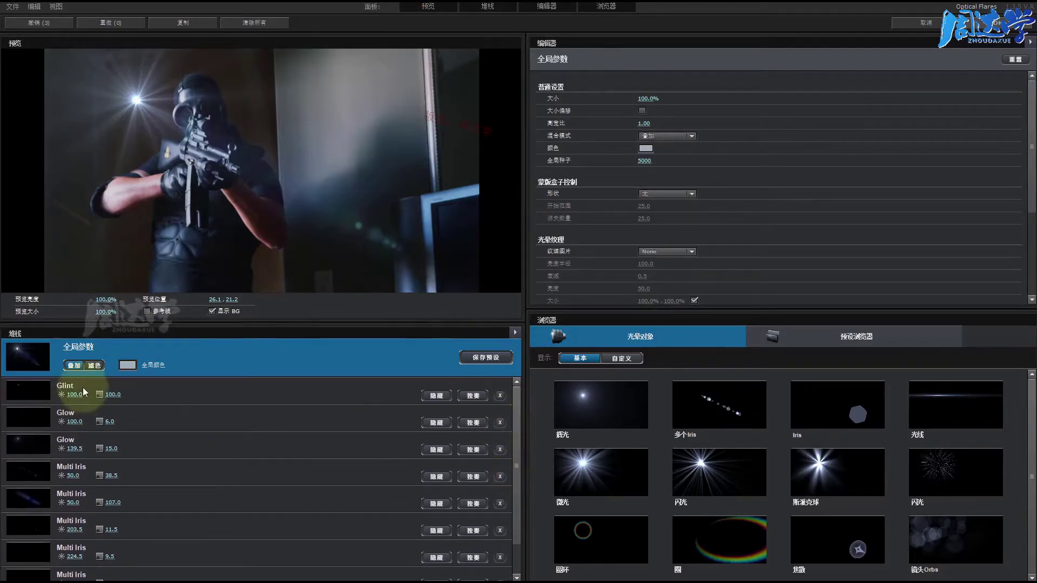
pyautogui.scroll(-1, 140, 429)
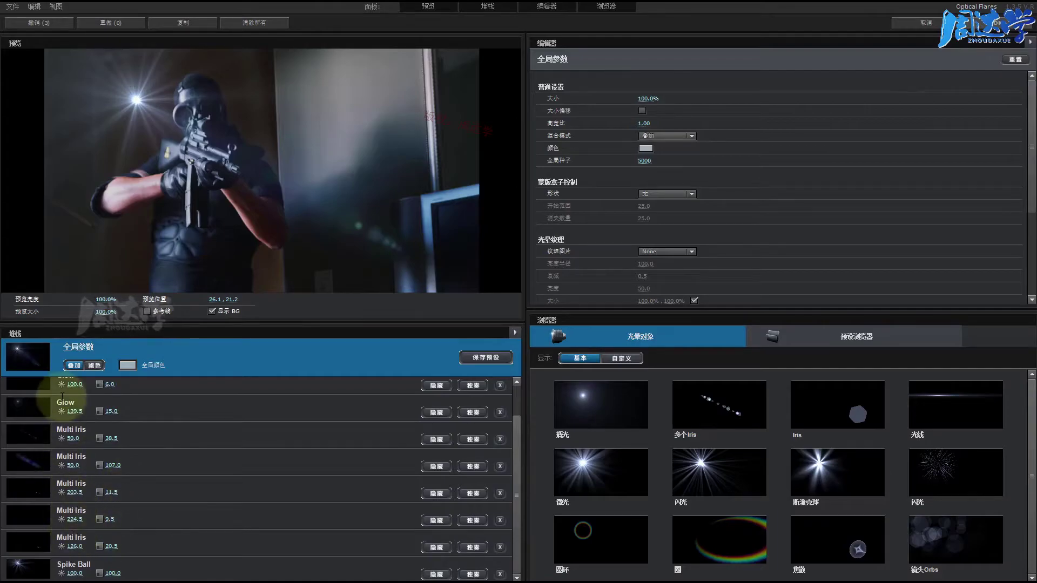
pyautogui.scroll(1, 81, 497)
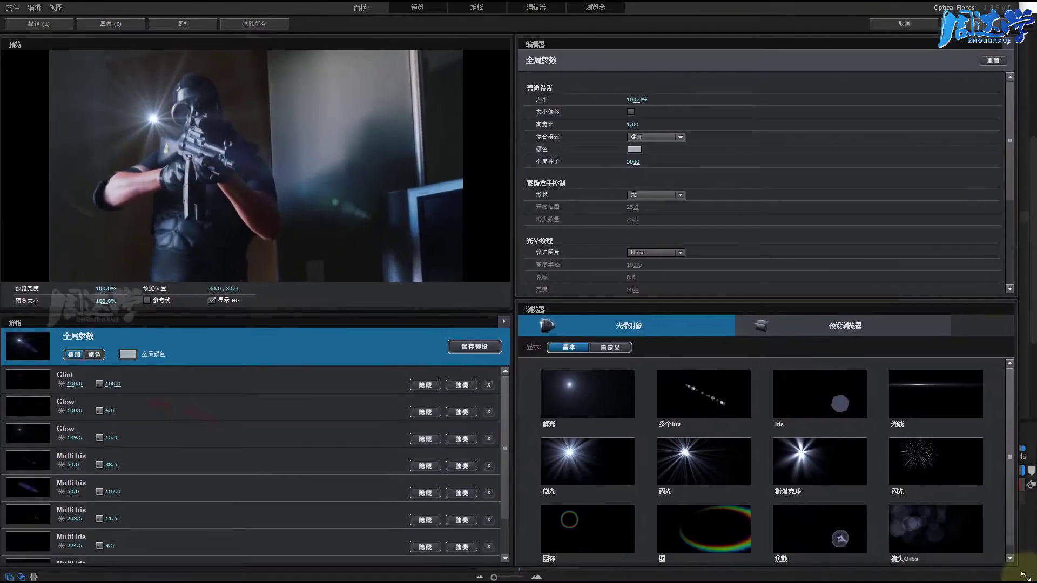
pyautogui.moveTo(1024, 576); pyautogui.dragTo(1036, 582)
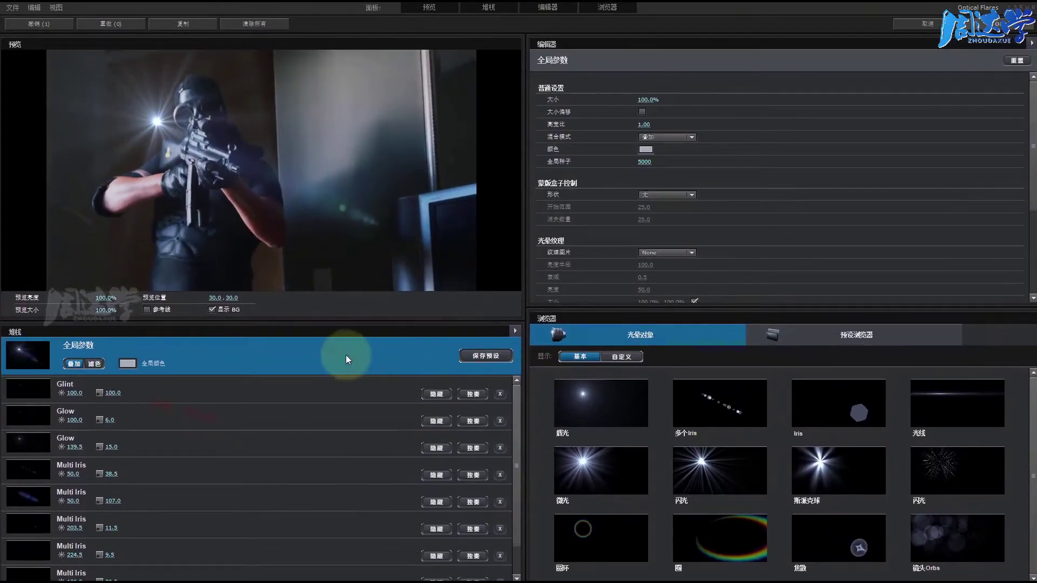
# - Hide the background footage in the Optical Flares preview
pyautogui.click(211, 310)
pyautogui.click(140, 113)
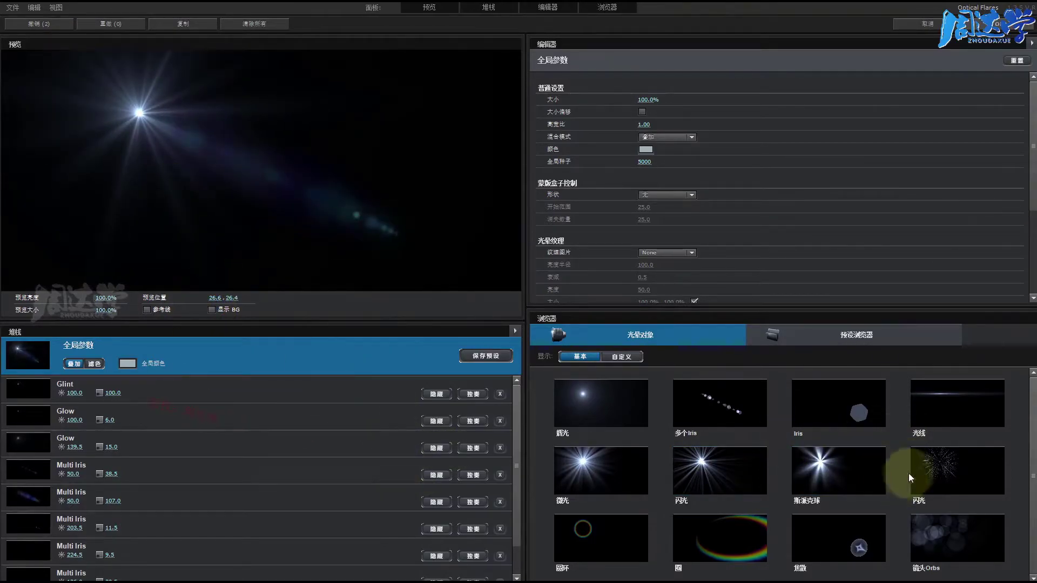
pyautogui.click(1028, 408)
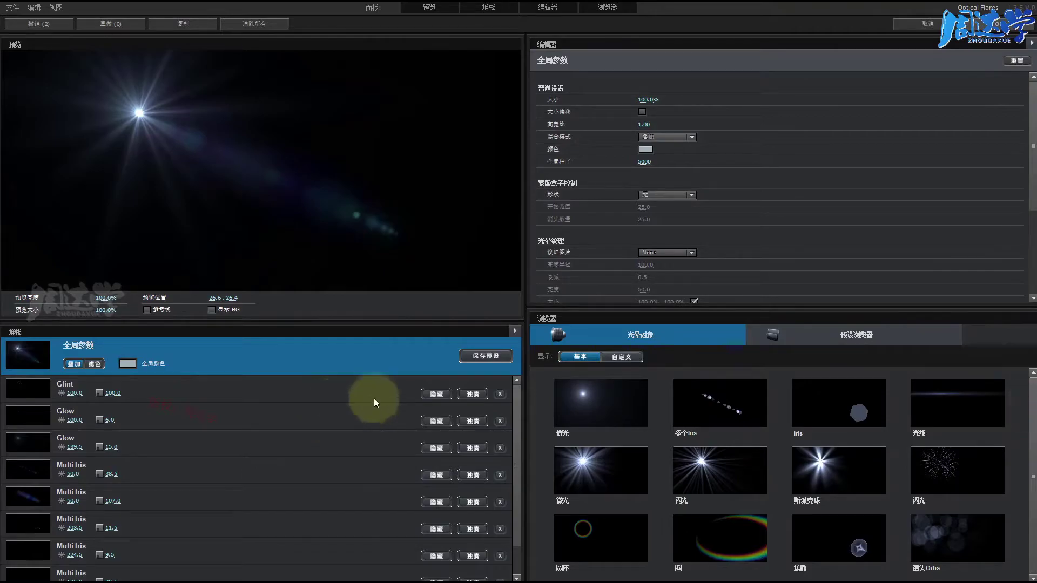
# - Delete every flare stack element, from Glint through the Multi Iris layers to Spike Ball
pyautogui.click(500, 394)
pyautogui.click(500, 393)
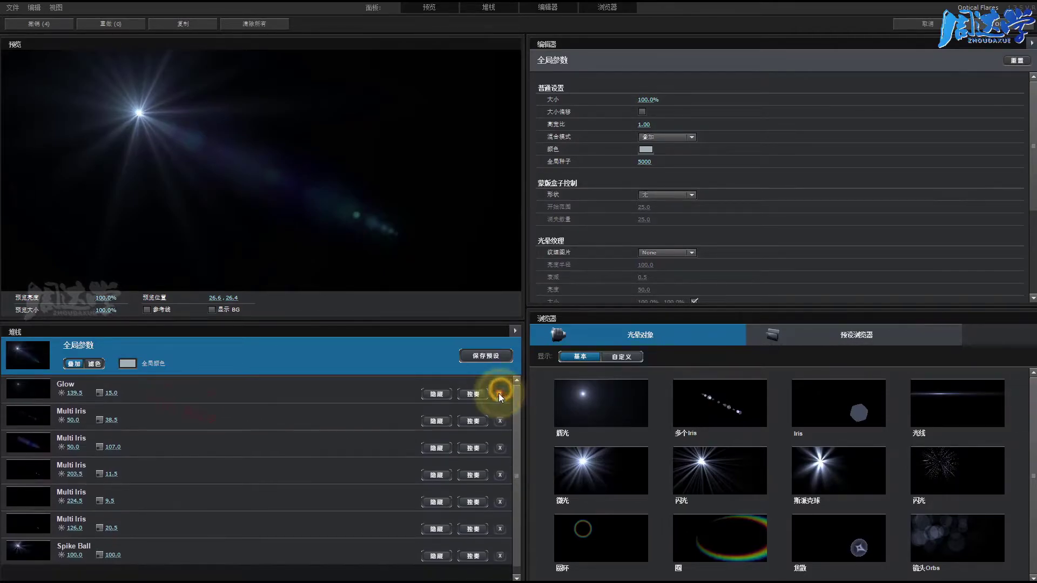
pyautogui.click(500, 393)
pyautogui.click(500, 393)
pyautogui.click(500, 394)
pyautogui.click(500, 394)
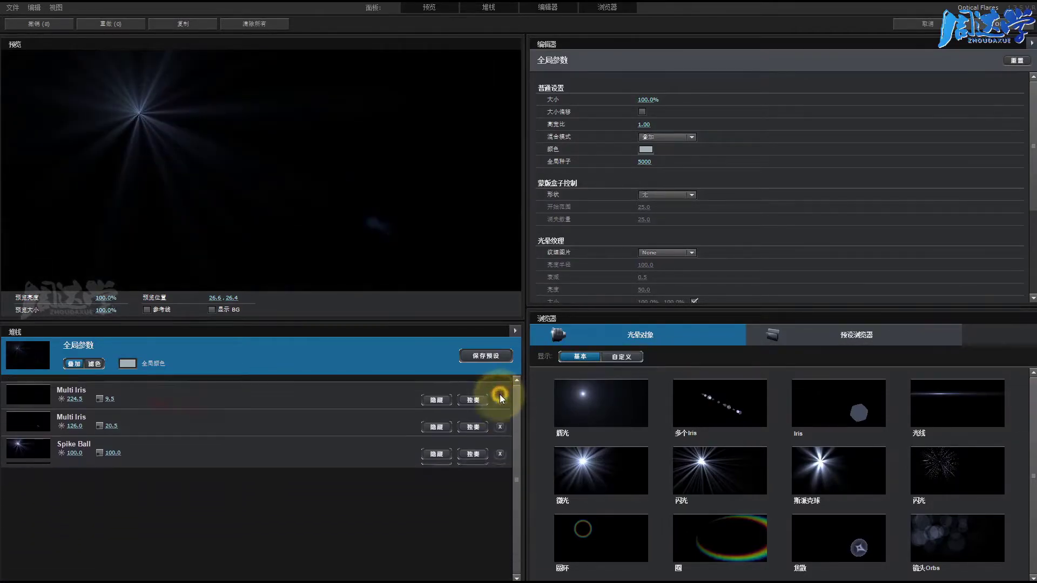
pyautogui.click(500, 393)
pyautogui.click(500, 393)
pyautogui.click(500, 393)
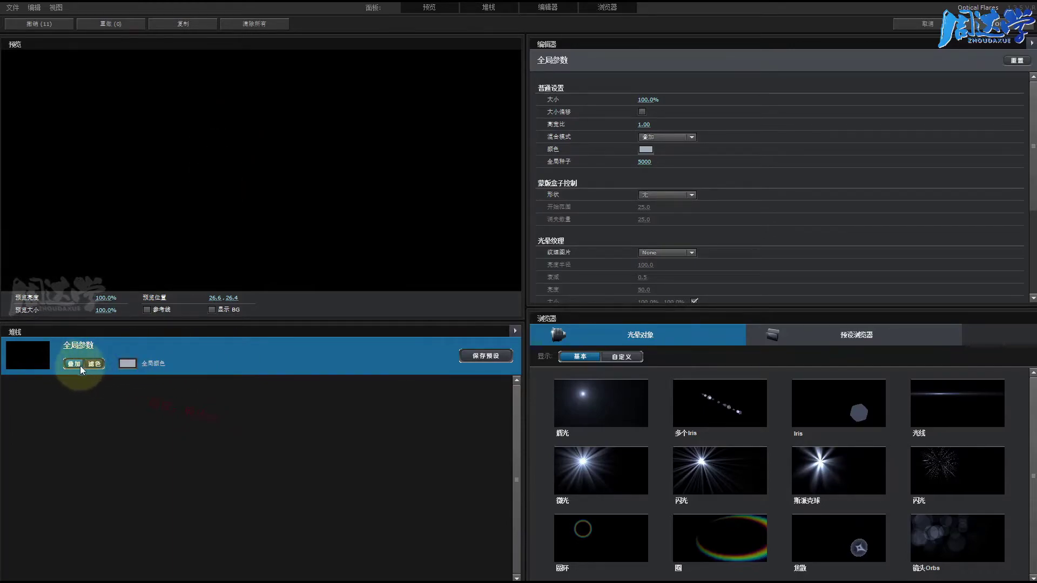
# - Add a 辉光 Glow element to the empty flare and drag it across the preview
pyautogui.click(577, 393)
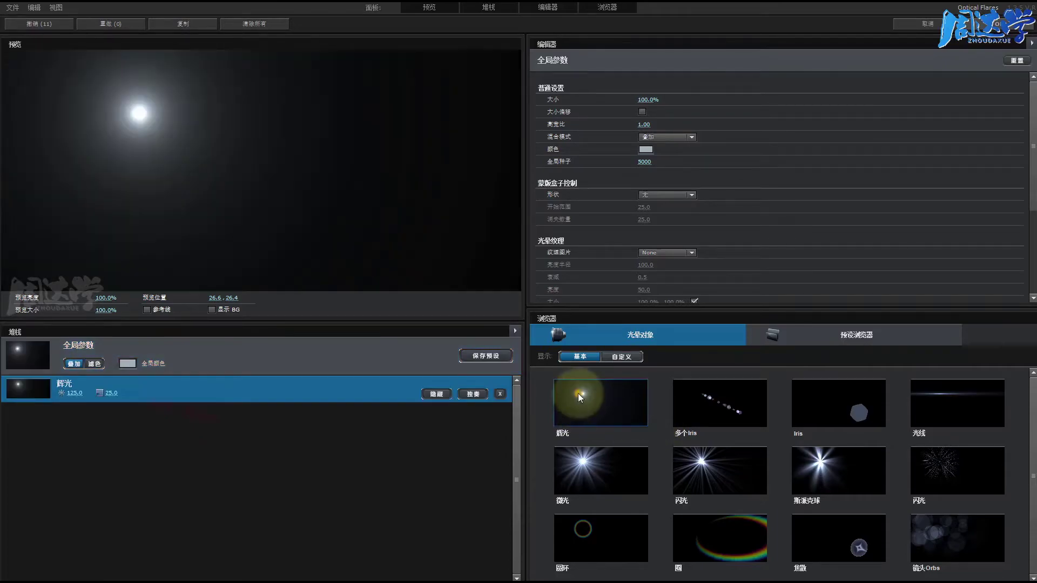
pyautogui.click(133, 115)
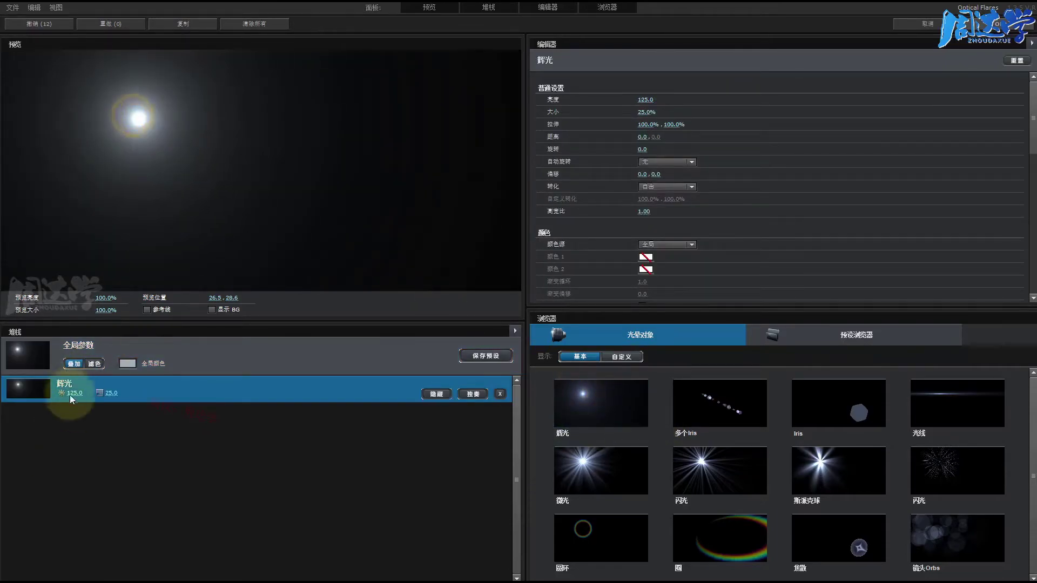
pyautogui.moveTo(167, 106)
pyautogui.mouseDown()
pyautogui.moveTo(207, 141)
pyautogui.moveTo(323, 122)
pyautogui.mouseUp()
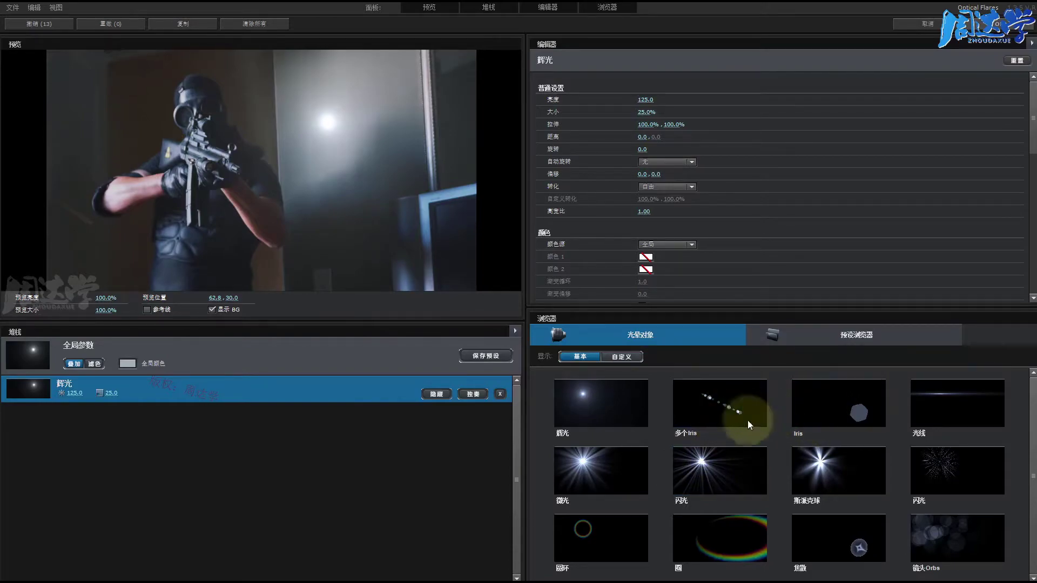
# - Add 多个Iris and 光线 Streak elements, moving the light source up and right
pyautogui.click(724, 406)
pyautogui.moveTo(330, 125); pyautogui.dragTo(360, 116)
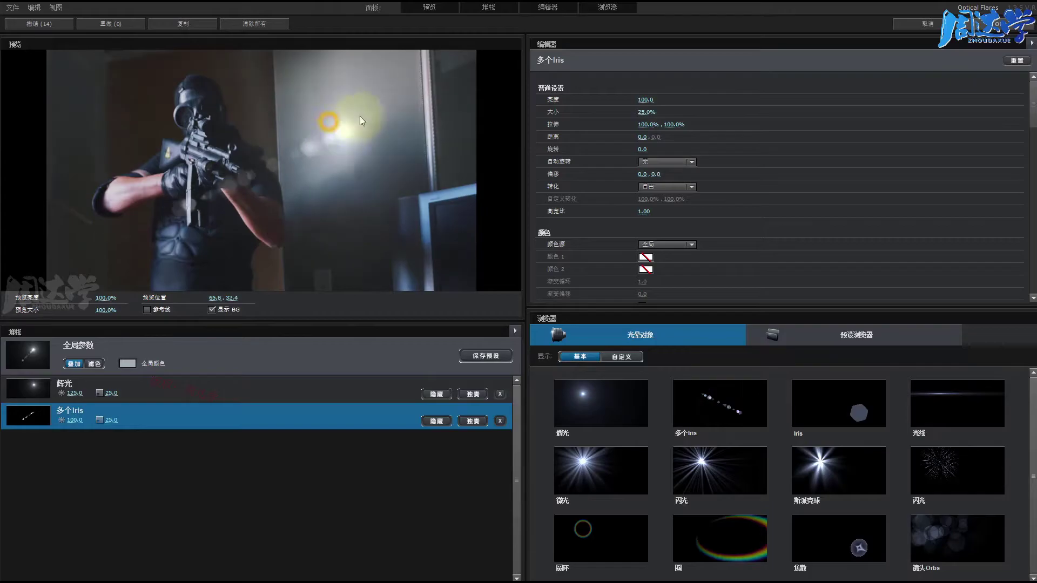
pyautogui.click(942, 404)
pyautogui.moveTo(394, 147); pyautogui.dragTo(370, 115)
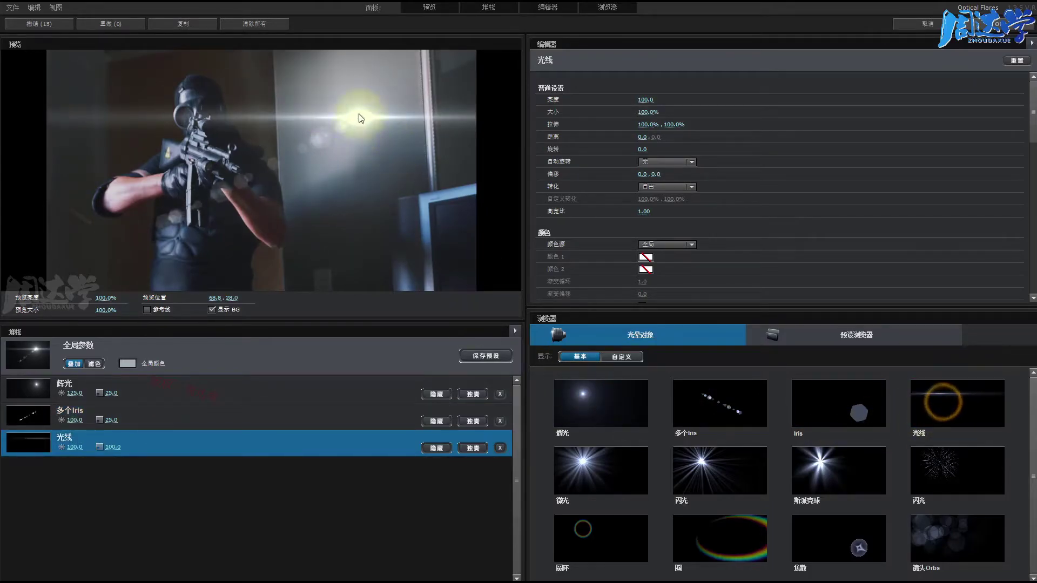
# - Add a 圆环 Ring element, raise the light source, then delete the ring
pyautogui.click(605, 537)
pyautogui.moveTo(332, 147); pyautogui.dragTo(373, 93)
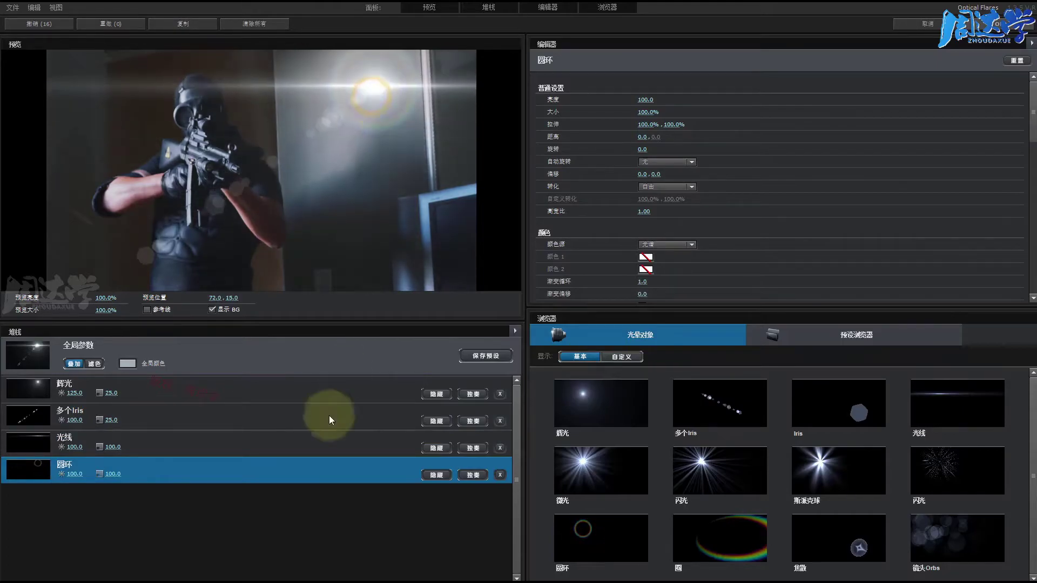
pyautogui.click(500, 474)
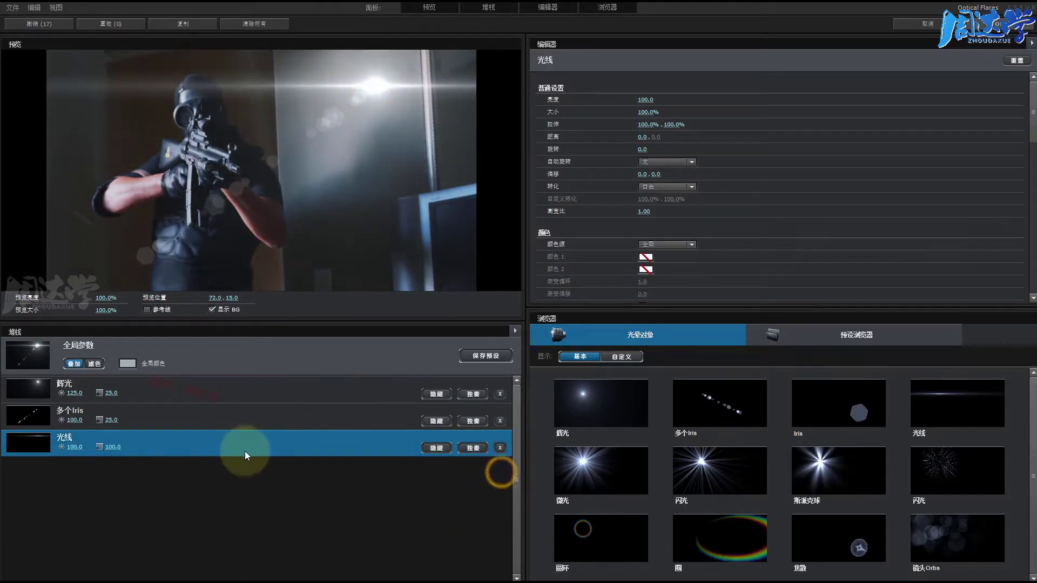
# - Compare the 滤色 and 叠加 blend modes, leaving the flare on 叠加
pyautogui.click(95, 368)
pyautogui.click(97, 366)
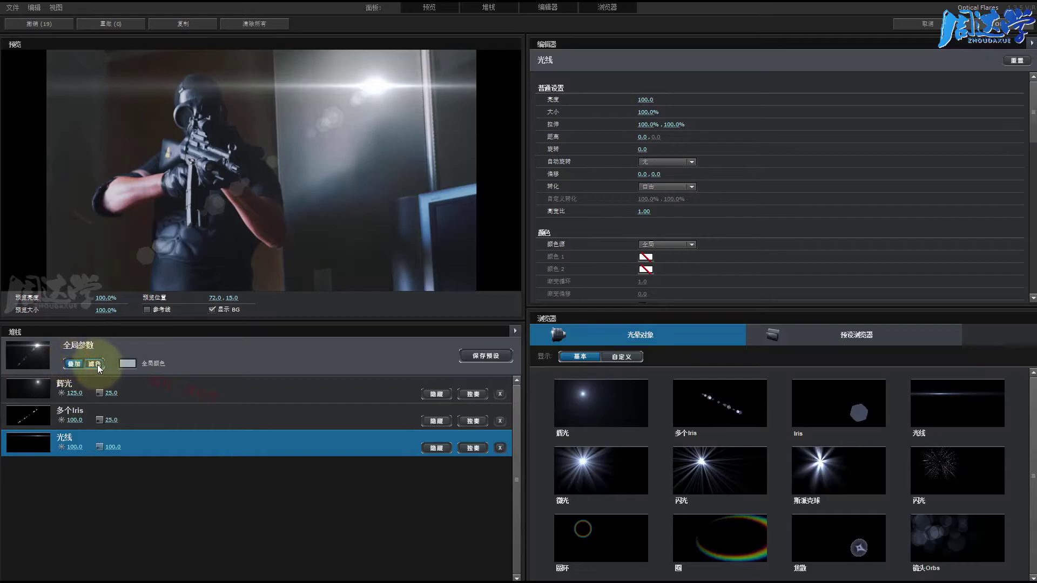
pyautogui.click(96, 367)
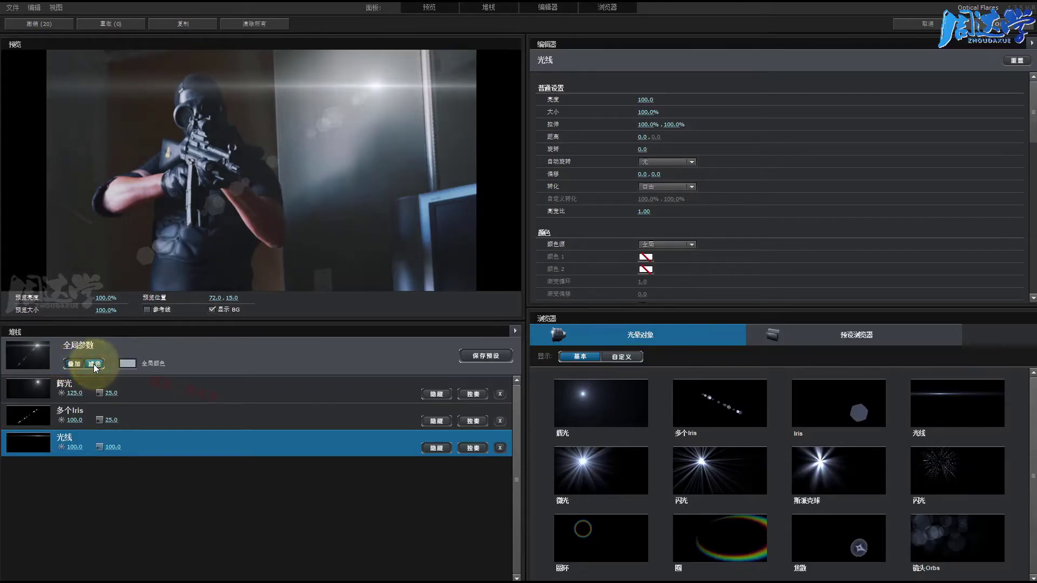
pyautogui.click(74, 364)
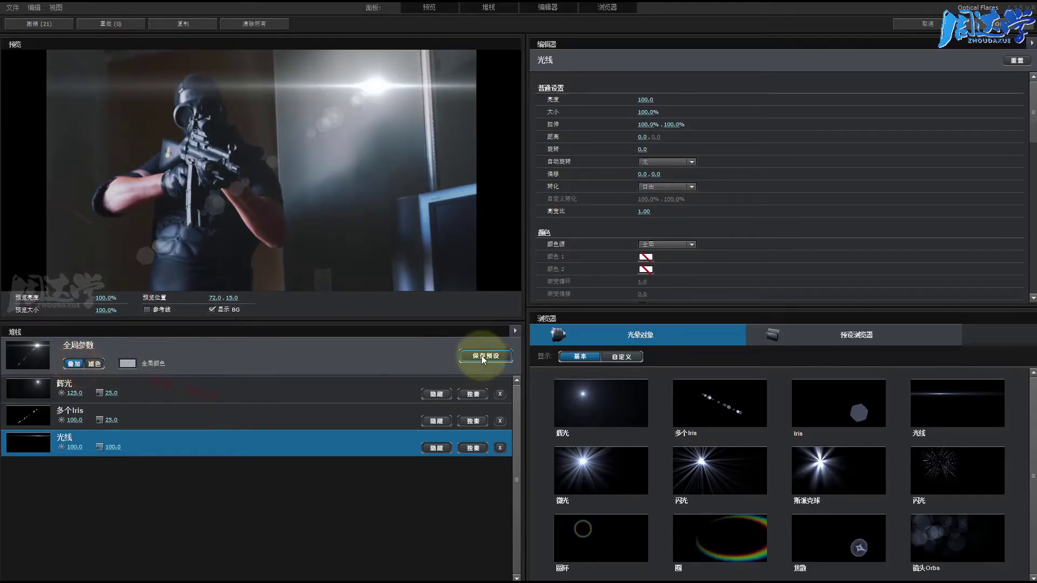
# - Toggle 辉光's 隐藏 and 独奏 to compare, leaving all three elements visible
pyautogui.click(436, 393)
pyautogui.click(438, 394)
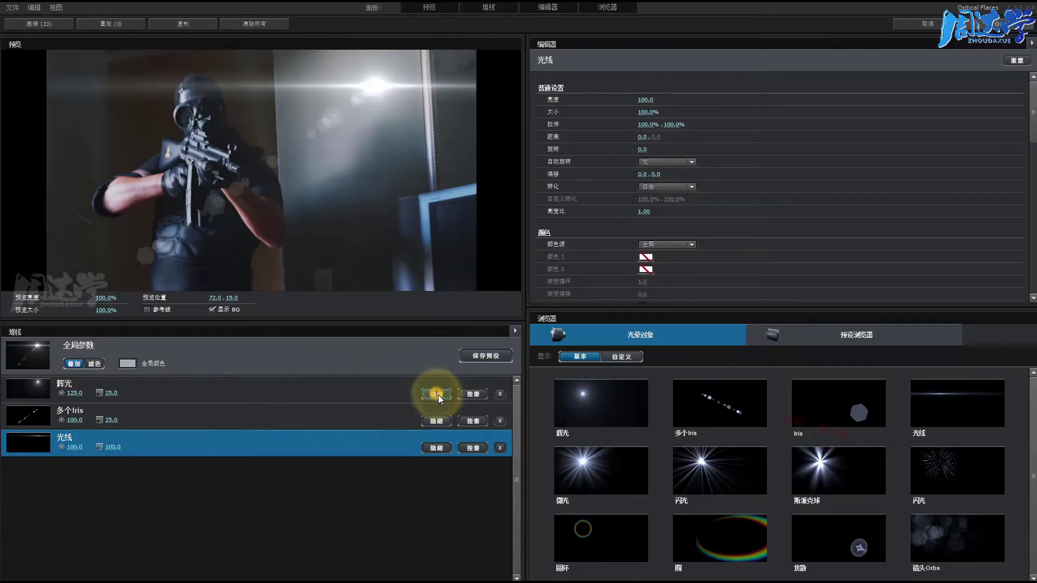
pyautogui.click(470, 395)
pyautogui.click(469, 395)
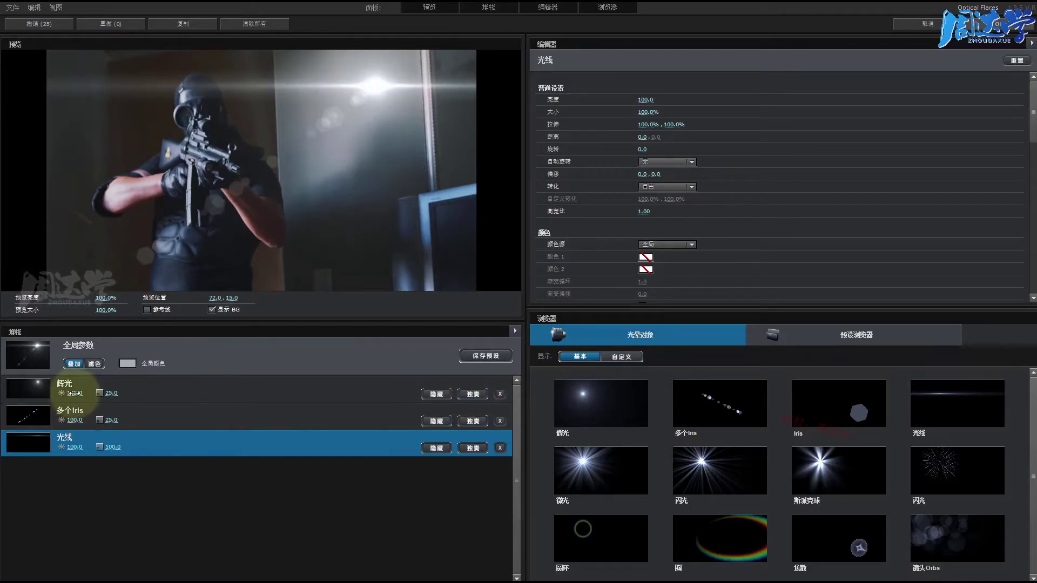
# - Raise the Glow brightness to 139.5 and review its parameters in the Editor
pyautogui.moveTo(75, 393)
pyautogui.mouseDown()
pyautogui.moveTo(133, 399)
pyautogui.moveTo(92, 422)
pyautogui.moveTo(156, 417)
pyautogui.moveTo(104, 429)
pyautogui.moveTo(165, 415)
pyautogui.mouseUp()
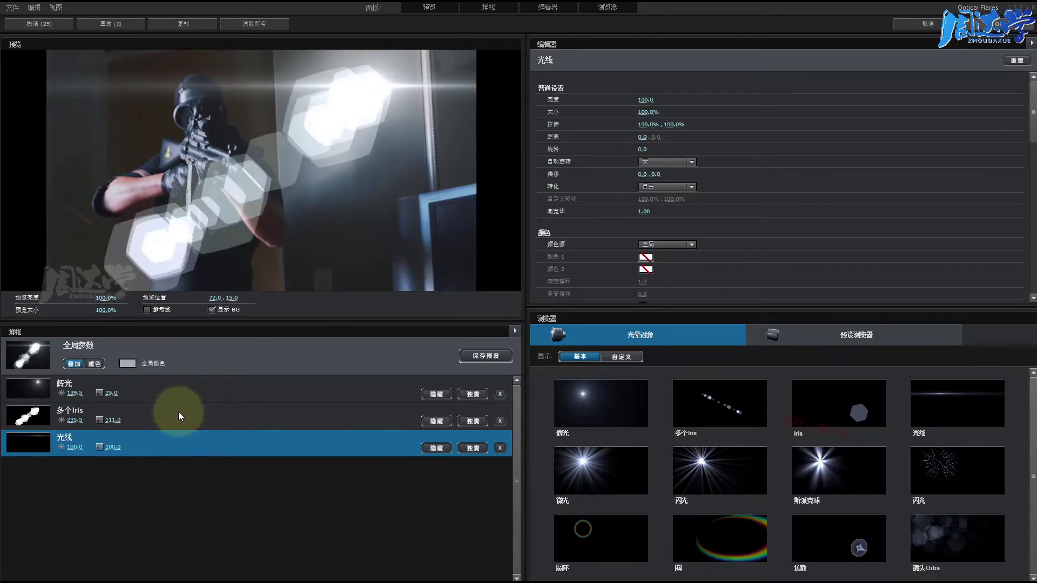
pyautogui.click(178, 411)
pyautogui.click(177, 387)
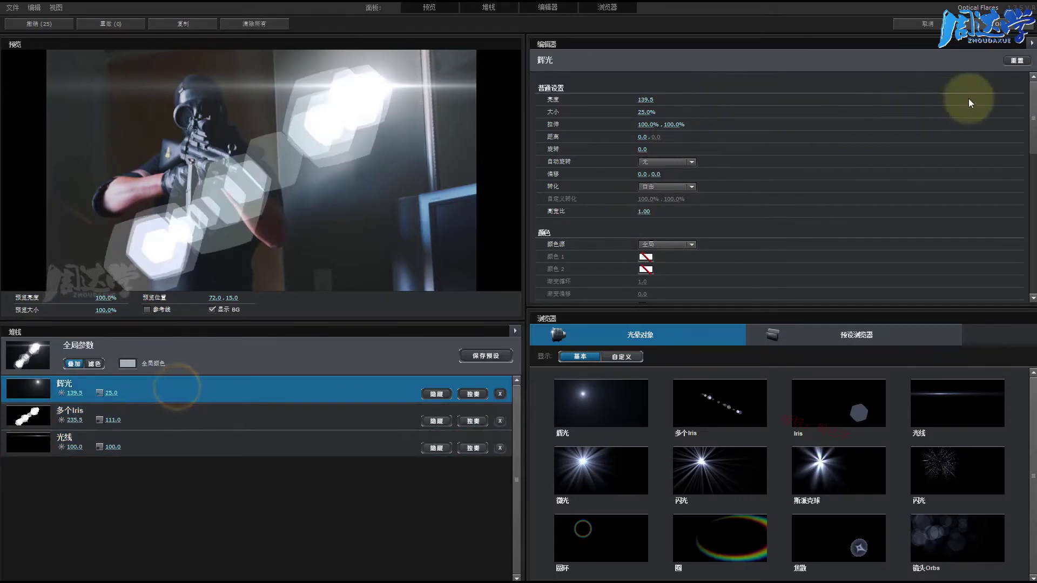
pyautogui.moveTo(1033, 105)
pyautogui.mouseDown()
pyautogui.moveTo(1034, 165)
pyautogui.moveTo(778, 225)
pyautogui.mouseUp()
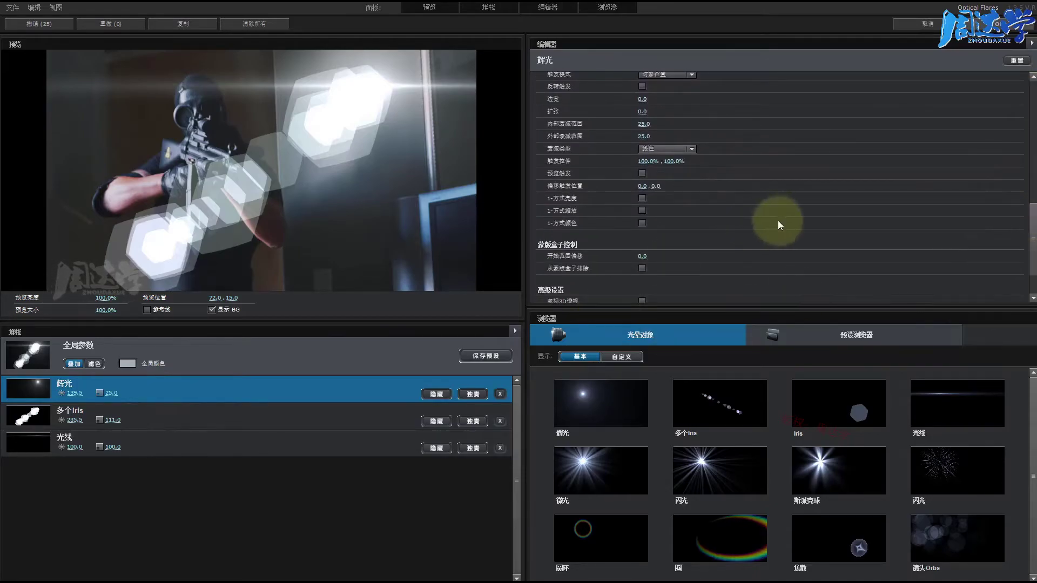
# - Review the Multi Iris (235.3 brightness, 111.0 size) and Streak parameters in the Editor
pyautogui.click(171, 415)
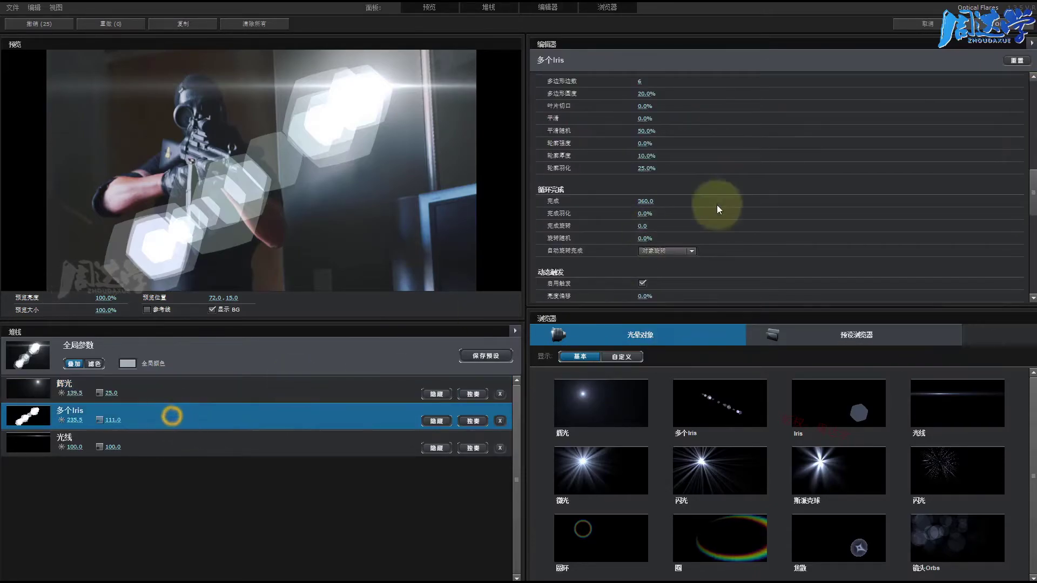
pyautogui.moveTo(1028, 123)
pyautogui.mouseDown()
pyautogui.moveTo(1031, 180)
pyautogui.moveTo(1030, 154)
pyautogui.mouseUp()
pyautogui.press('Down')
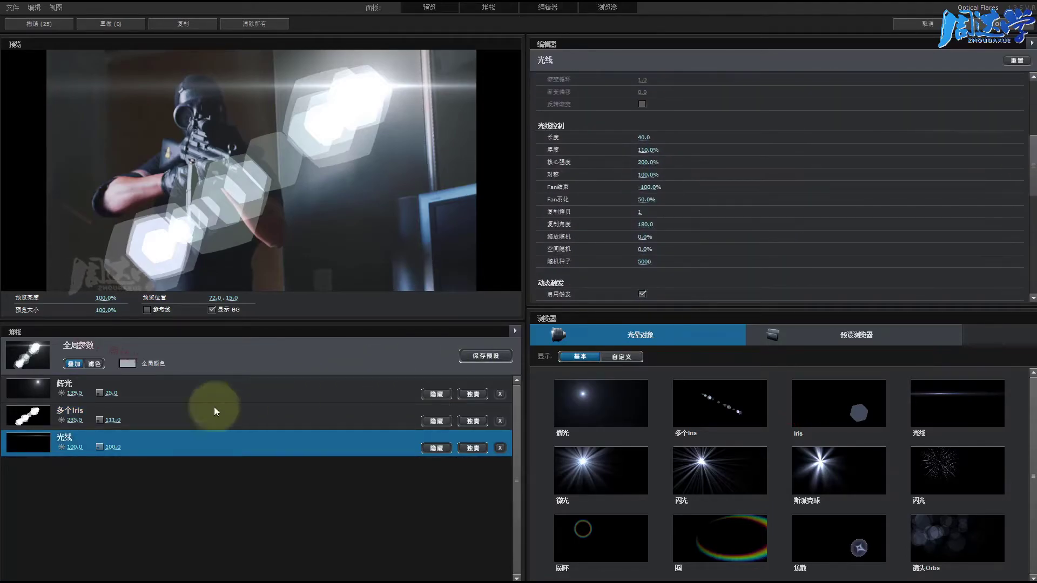
pyautogui.scroll(5, 809, 198)
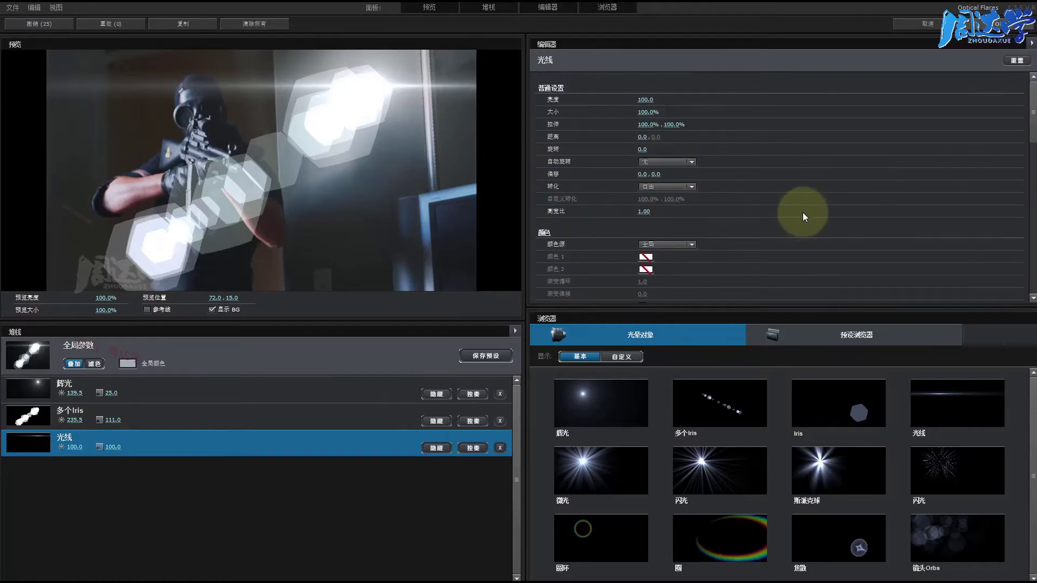
pyautogui.scroll(-3, 775, 183)
pyautogui.scroll(-3, 790, 176)
pyautogui.scroll(-3, 795, 173)
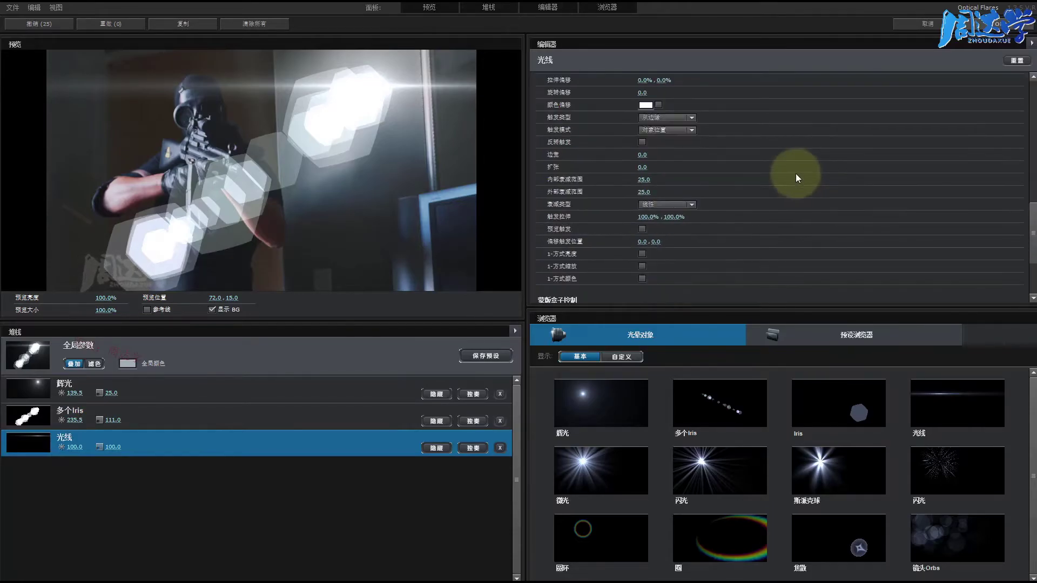
pyautogui.scroll(-3, 795, 173)
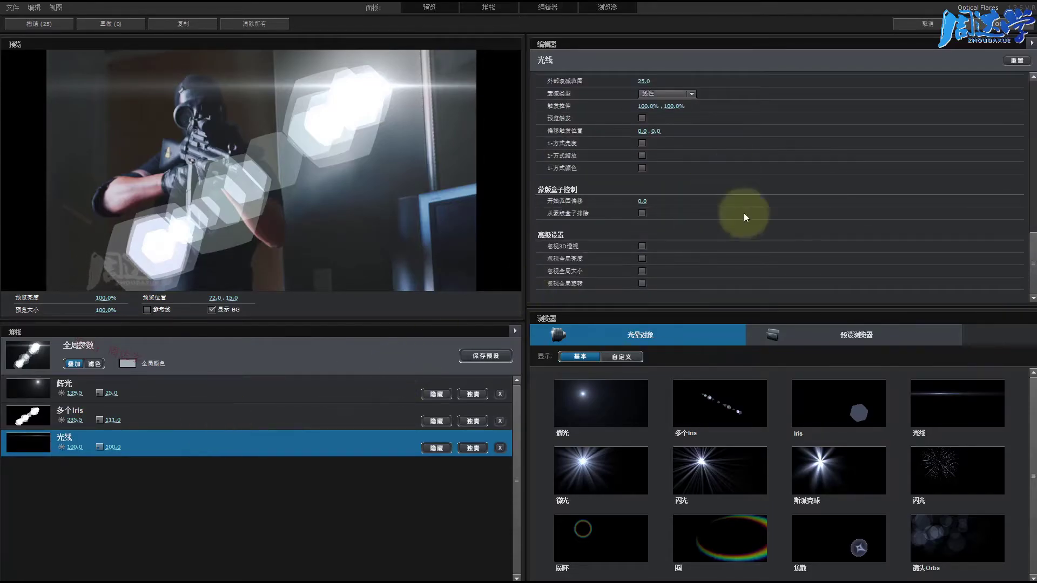
pyautogui.scroll(3, 745, 216)
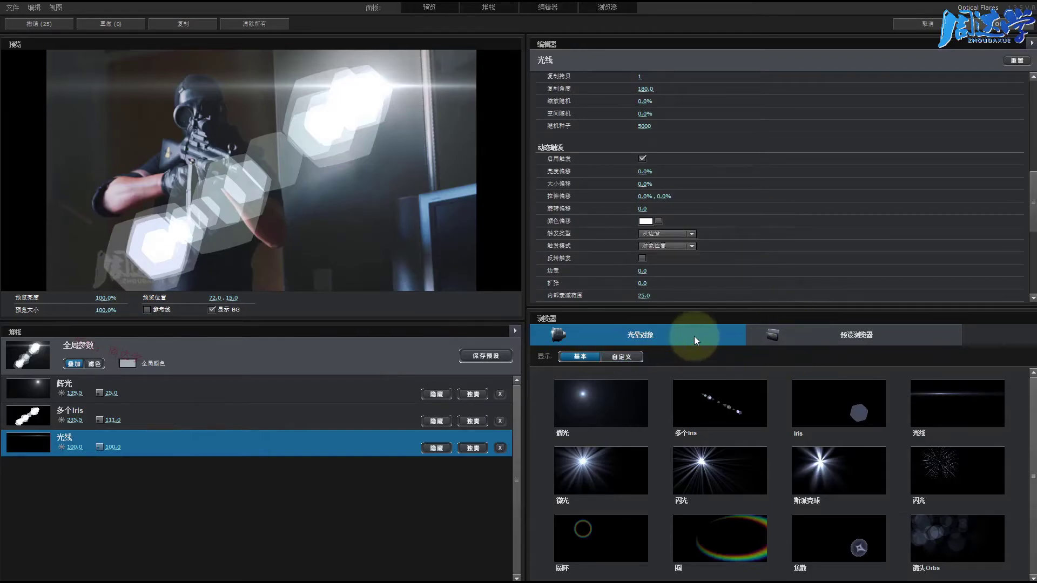
# - Add the Soft Object preset from the 自定义 custom list as a Multi Iris element
pyautogui.click(622, 358)
pyautogui.click(588, 356)
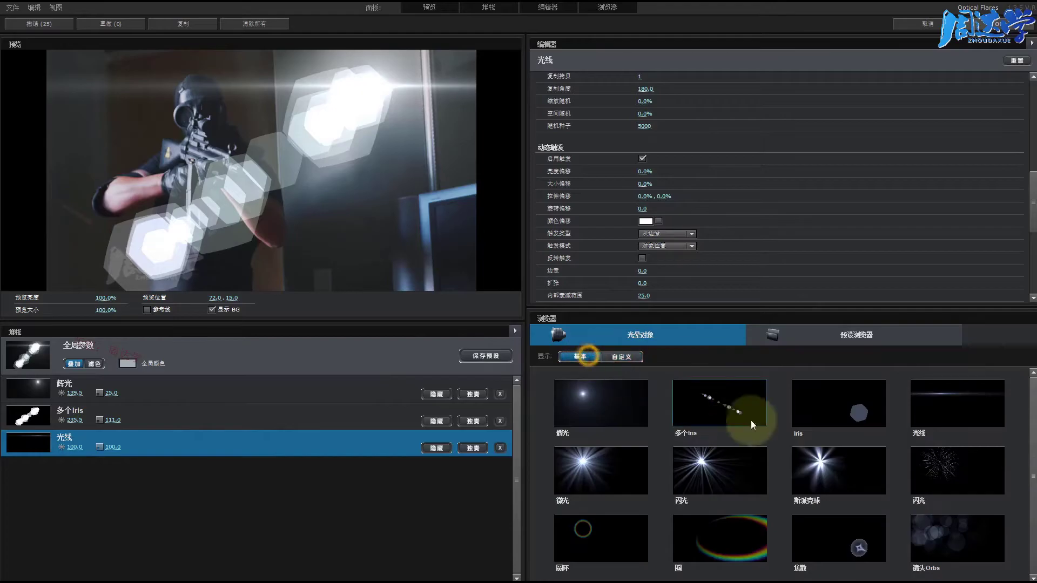
pyautogui.click(622, 356)
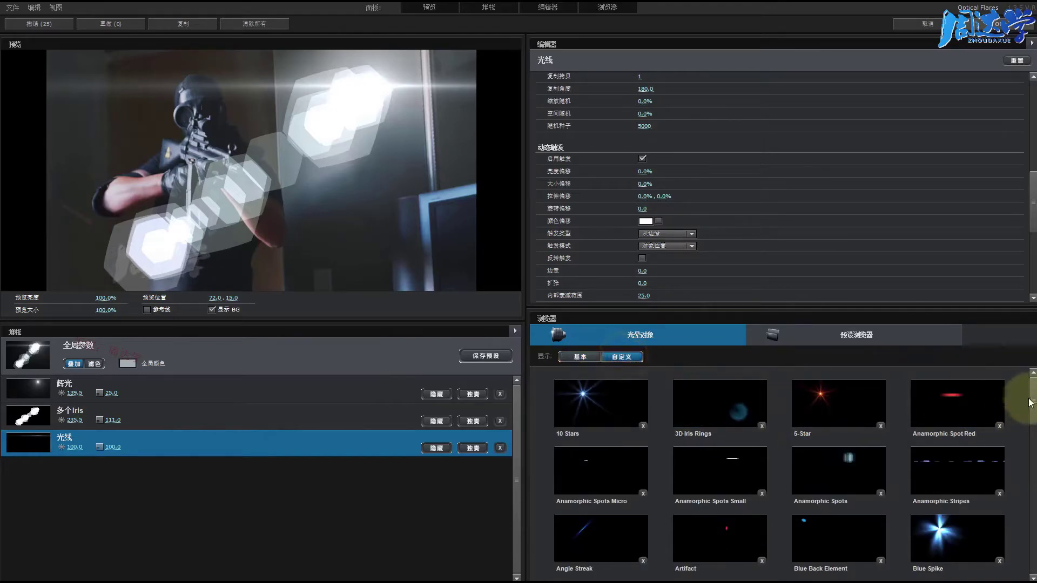
pyautogui.moveTo(1033, 402); pyautogui.dragTo(1033, 521)
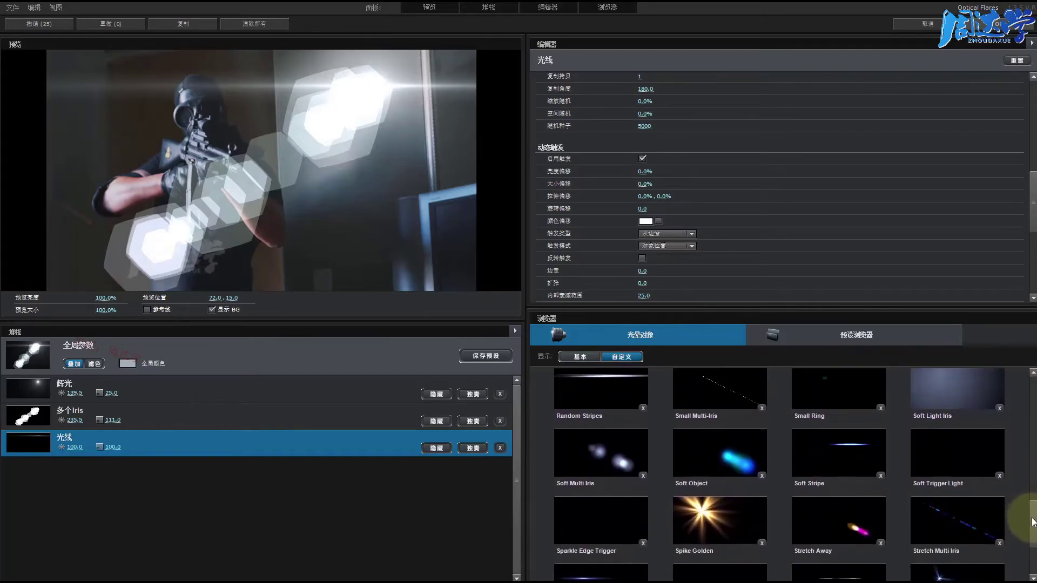
pyautogui.click(721, 454)
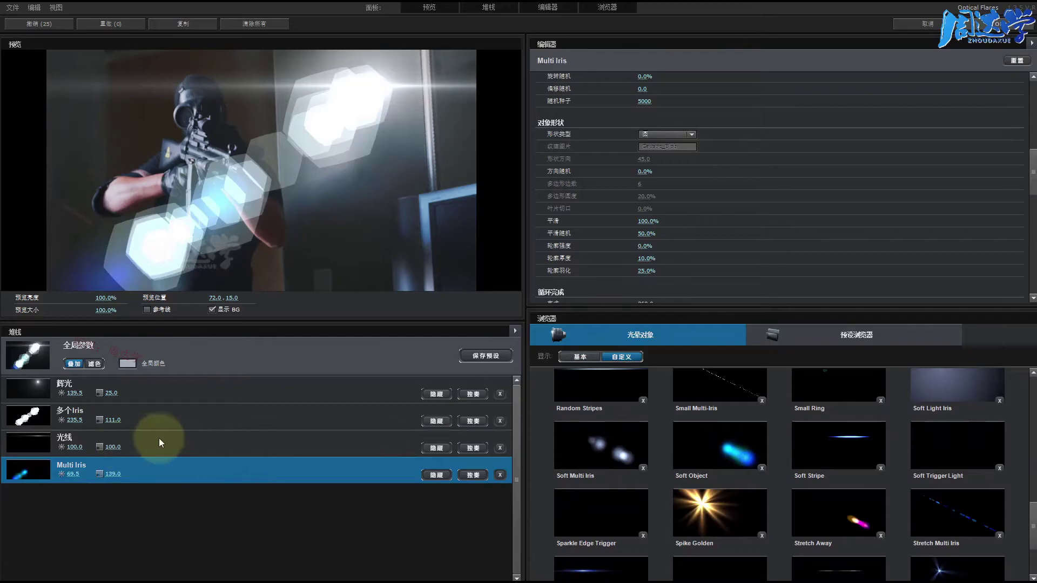
# - Hide the hexagon 多个Iris element and raise the new Multi Iris brightness to 182.5
pyautogui.click(165, 419)
pyautogui.click(436, 421)
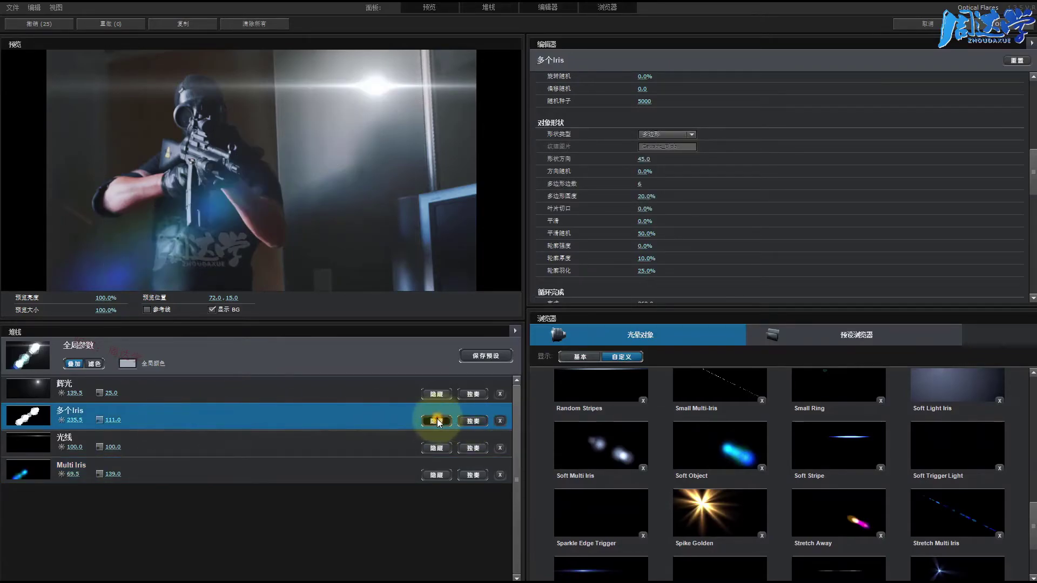
pyautogui.click(144, 473)
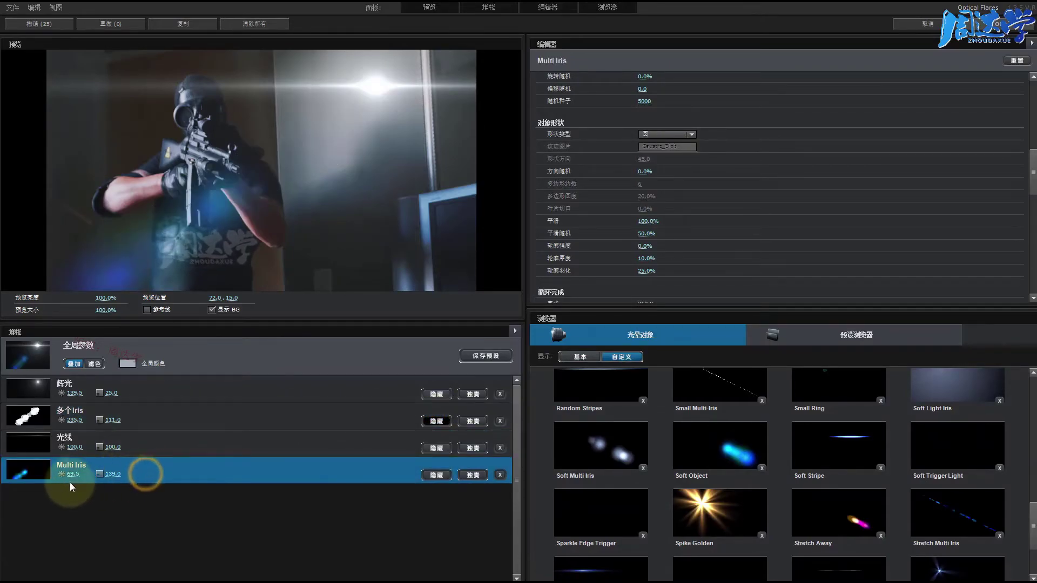
pyautogui.moveTo(72, 474)
pyautogui.mouseDown()
pyautogui.moveTo(159, 472)
pyautogui.moveTo(126, 477)
pyautogui.moveTo(181, 450)
pyautogui.moveTo(346, 459)
pyautogui.mouseUp()
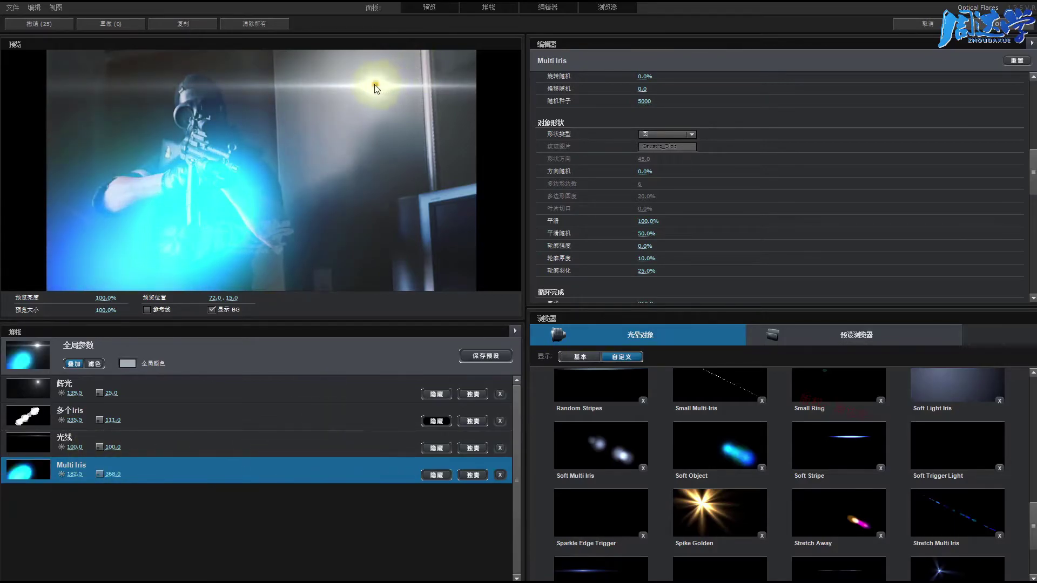
# - Move the light source to 71.2, 26.0 and set Multi Iris 亮度随机 to 78.2%
pyautogui.moveTo(376, 88)
pyautogui.mouseDown()
pyautogui.moveTo(143, 142)
pyautogui.moveTo(319, 108)
pyautogui.moveTo(261, 169)
pyautogui.moveTo(151, 216)
pyautogui.moveTo(371, 112)
pyautogui.mouseUp()
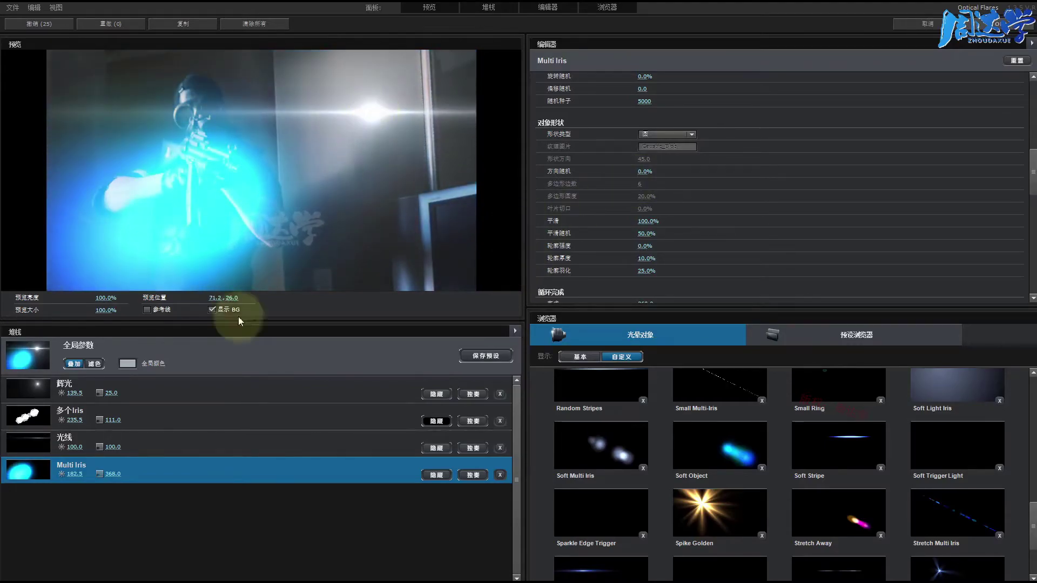
pyautogui.scroll(1, 712, 183)
pyautogui.scroll(1, 713, 194)
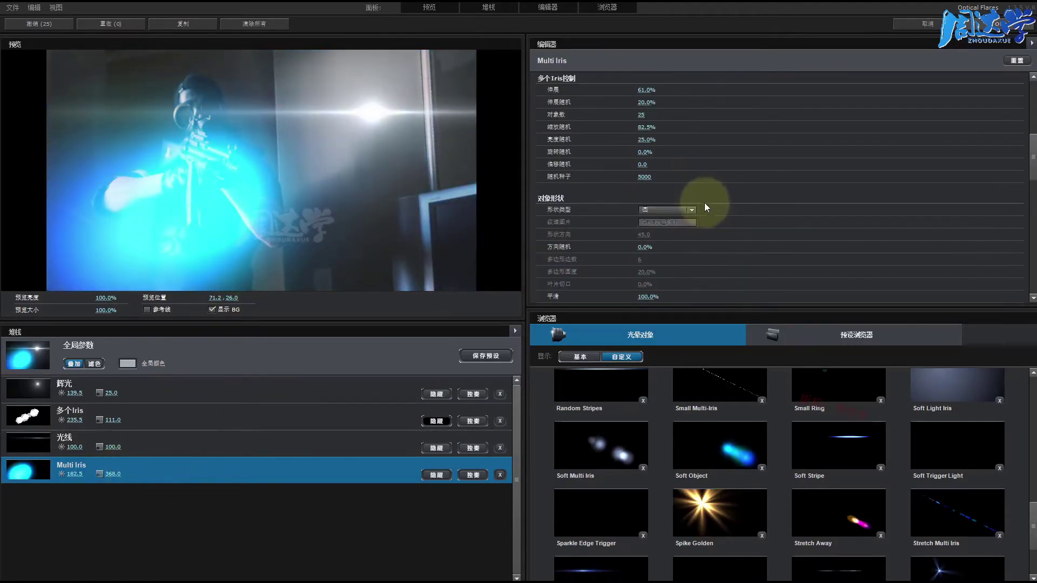
pyautogui.moveTo(643, 142); pyautogui.dragTo(643, 151)
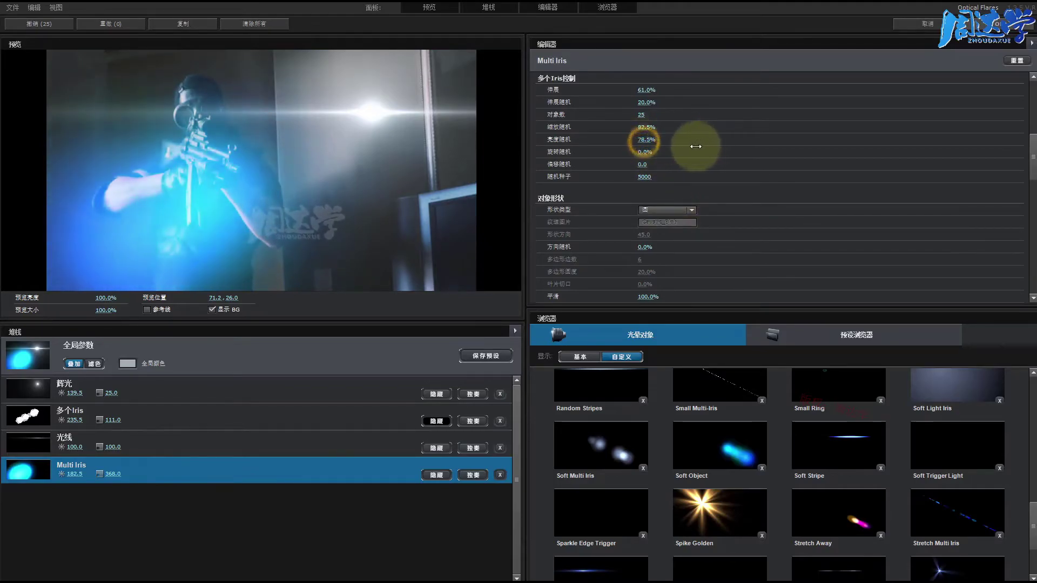
pyautogui.scroll(-3, 738, 206)
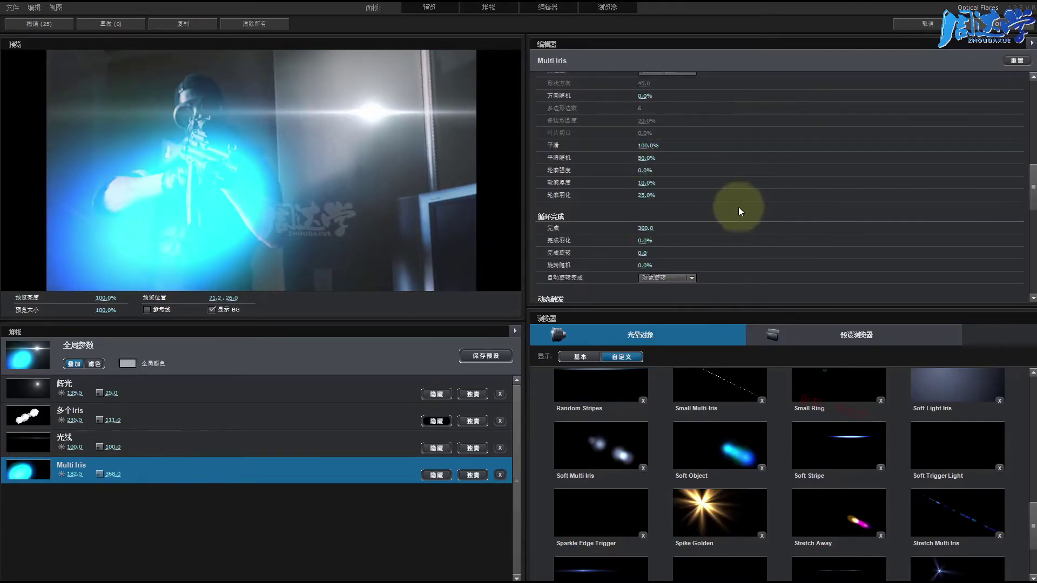
pyautogui.scroll(-3, 662, 212)
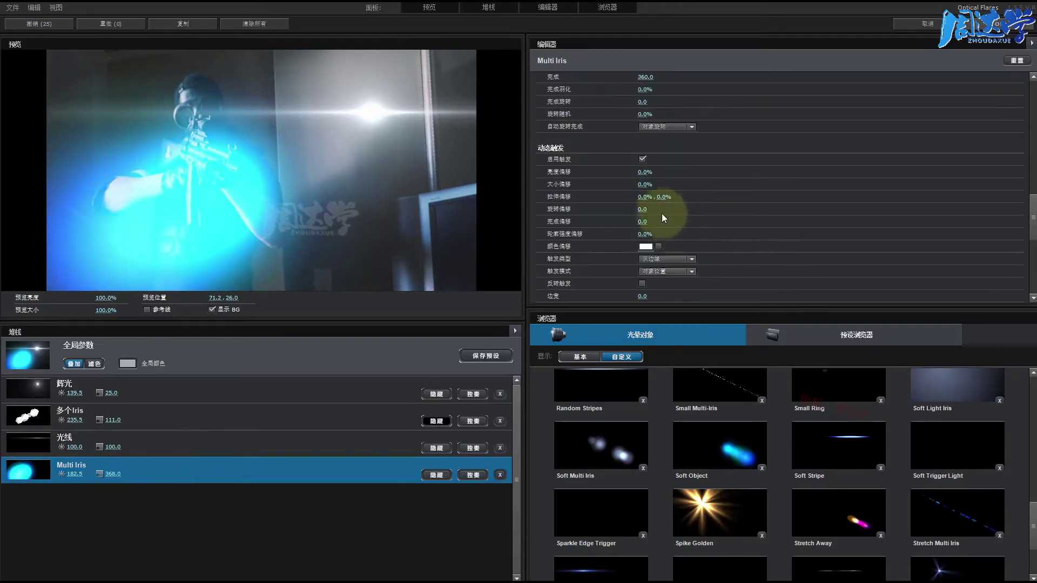
# - Switch the Browser between the basic and custom element lists, ending on basic
pyautogui.click(580, 357)
pyautogui.click(620, 357)
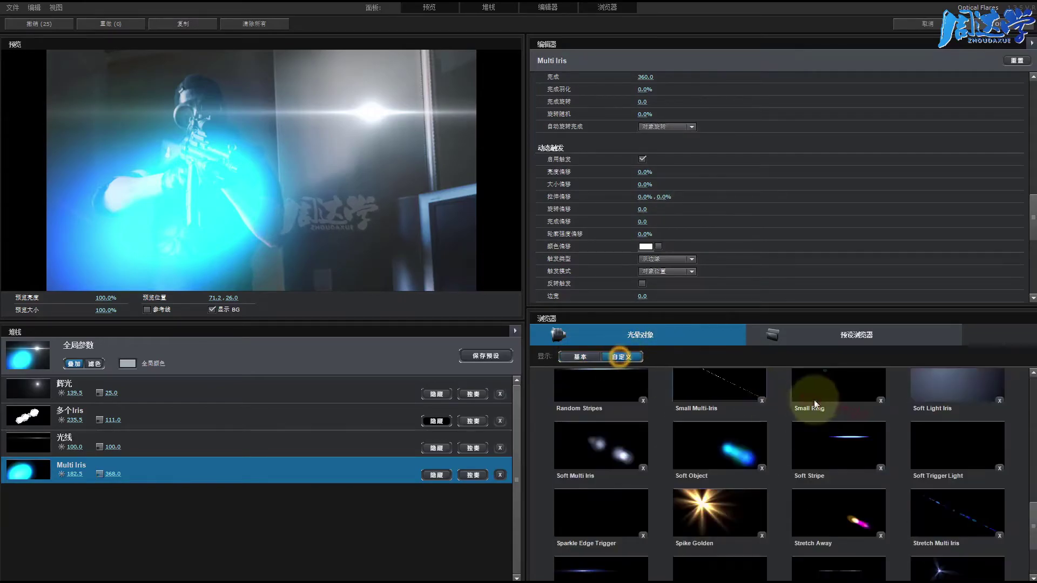
pyautogui.scroll(10, 768, 475)
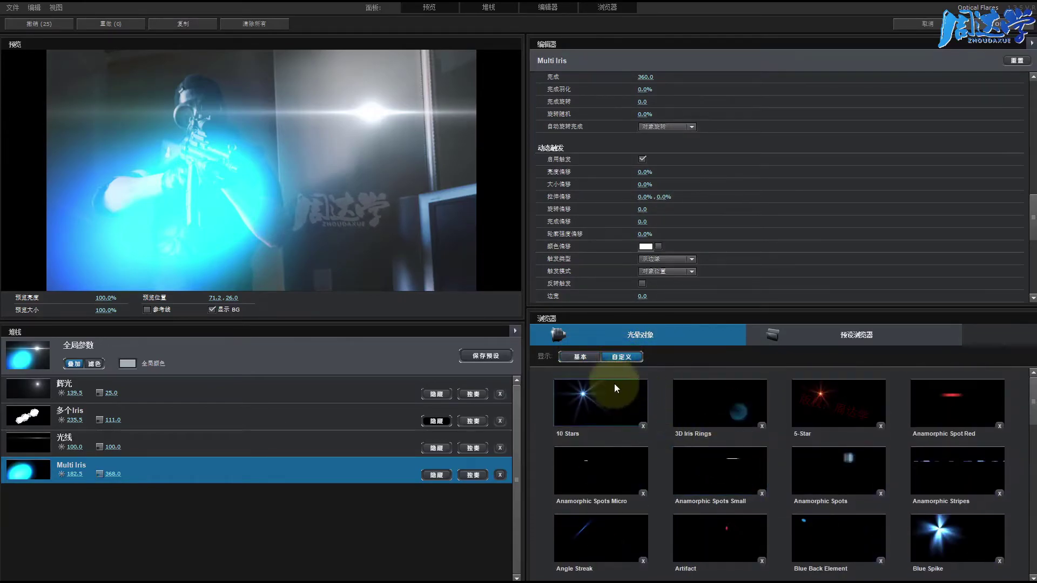
pyautogui.click(576, 357)
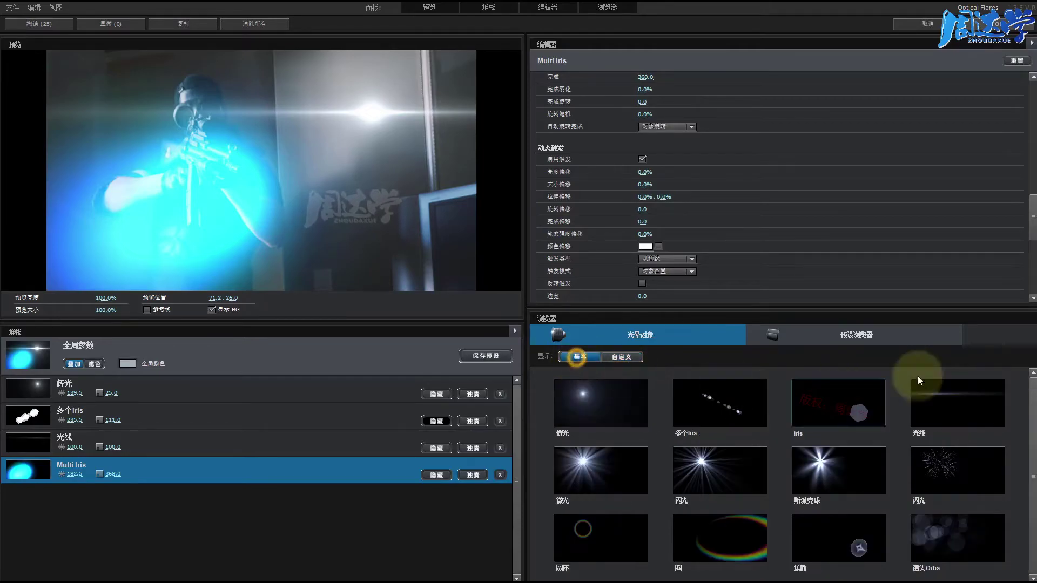
# - Load the Conspiracy Presets Anthrax preset from 预设浏览器 and move it left onto the gun
pyautogui.click(837, 333)
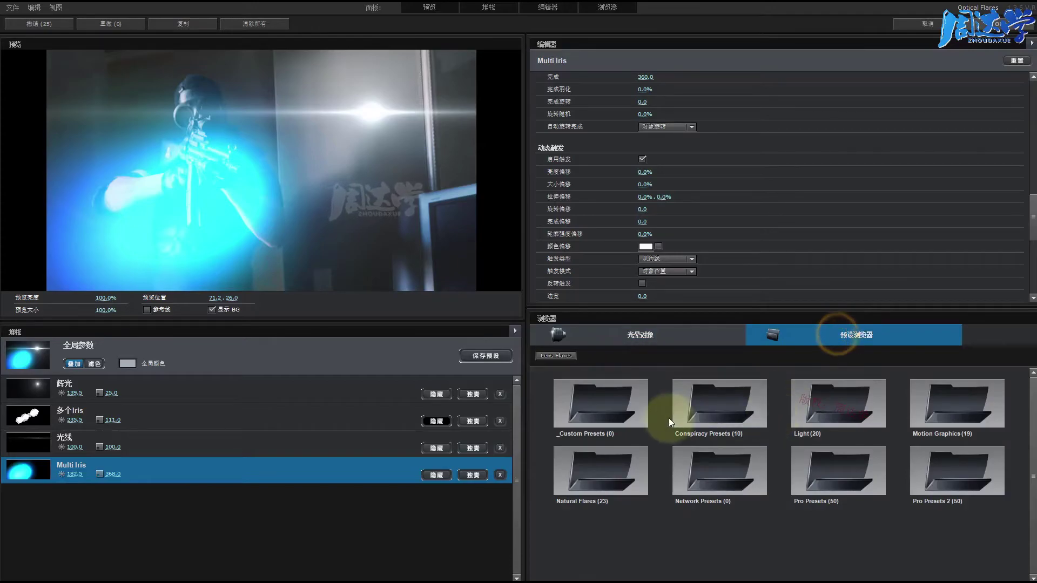
pyautogui.click(711, 400)
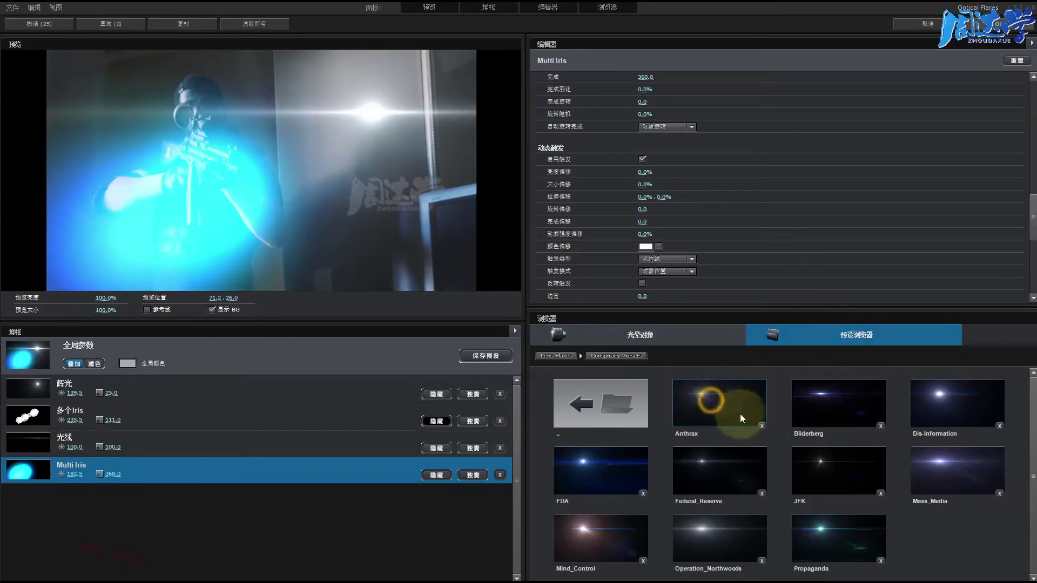
pyautogui.click(714, 402)
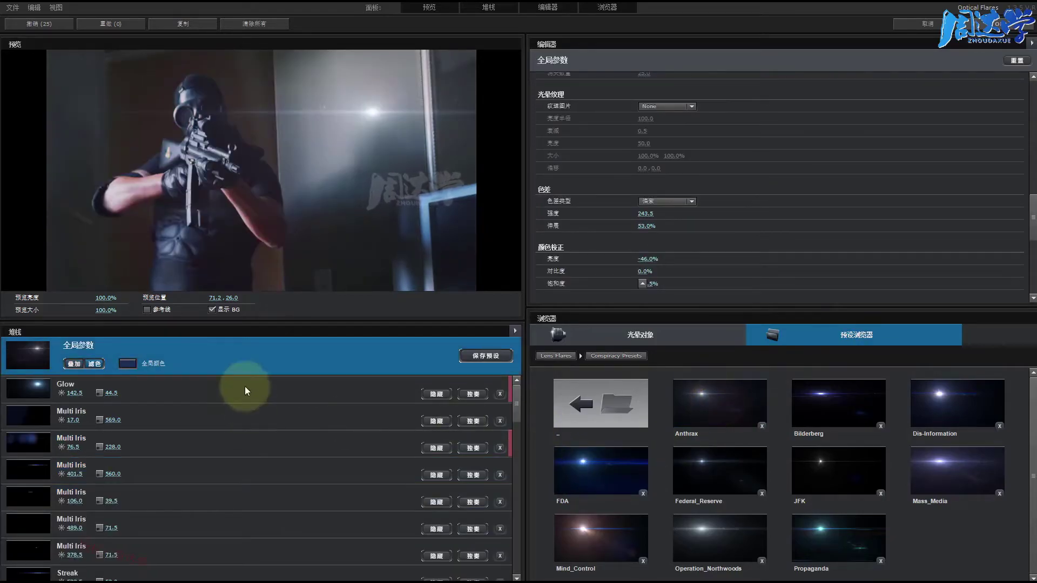
pyautogui.scroll(-3, 236, 432)
pyautogui.scroll(-3, 221, 454)
pyautogui.scroll(-3, 217, 470)
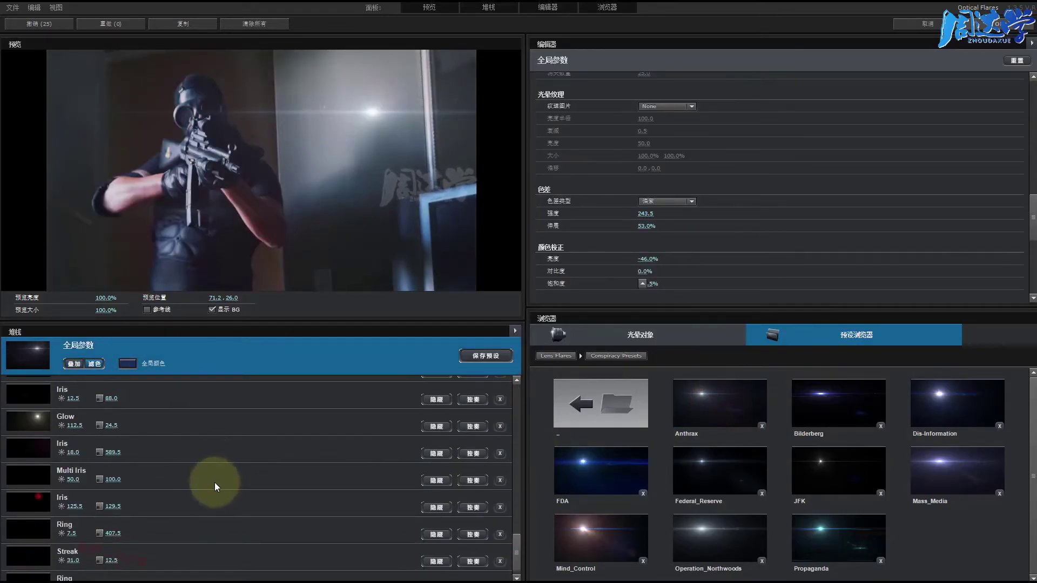
pyautogui.scroll(-2, 215, 486)
pyautogui.scroll(5, 215, 482)
pyautogui.scroll(6, 161, 472)
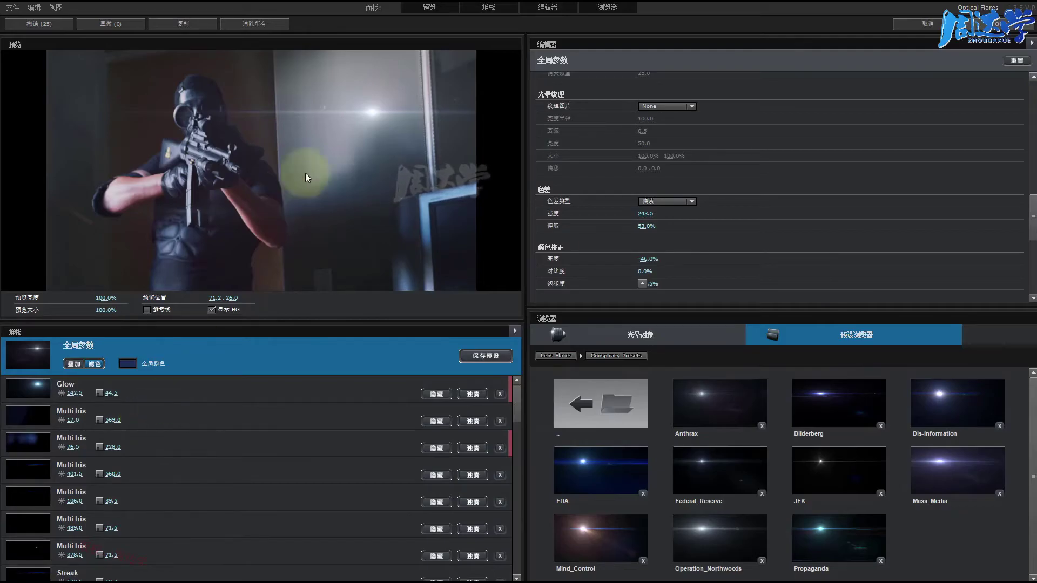
pyautogui.moveTo(379, 102); pyautogui.dragTo(163, 123)
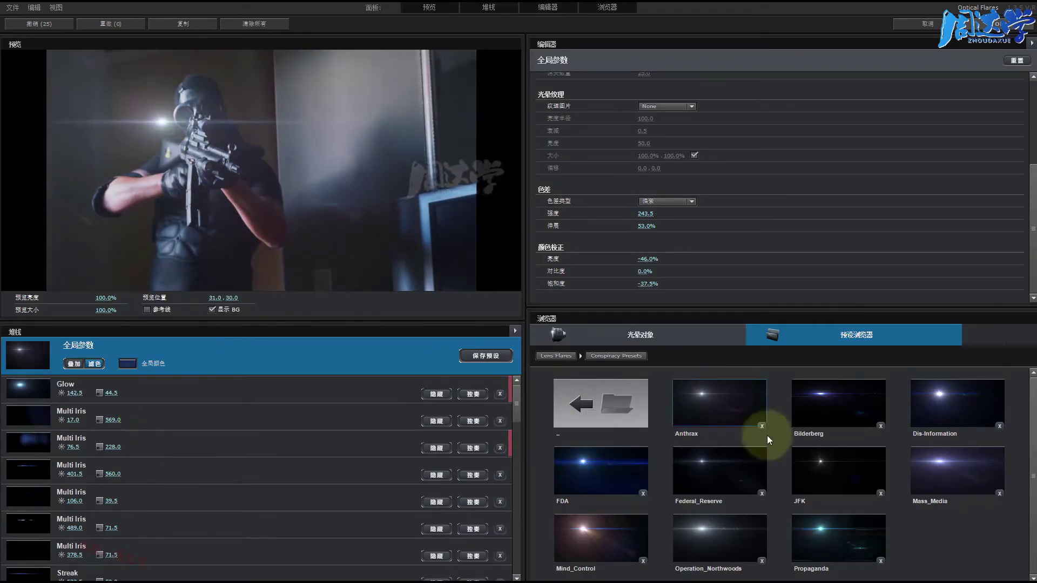
# - Load the Light folder's Crazy Light preset and position it near the gun muzzle
pyautogui.click(579, 403)
pyautogui.click(839, 403)
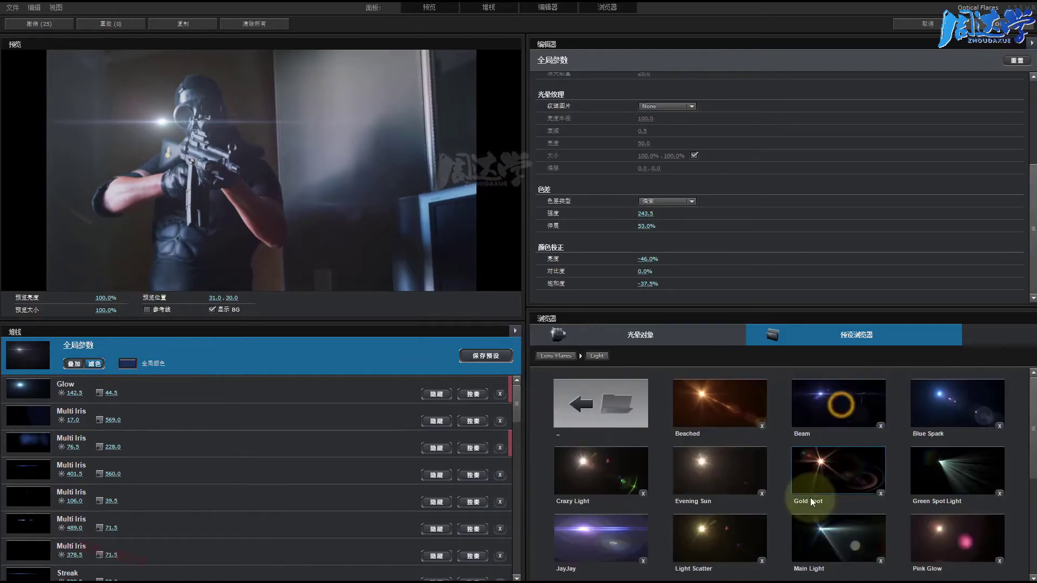
pyautogui.click(594, 466)
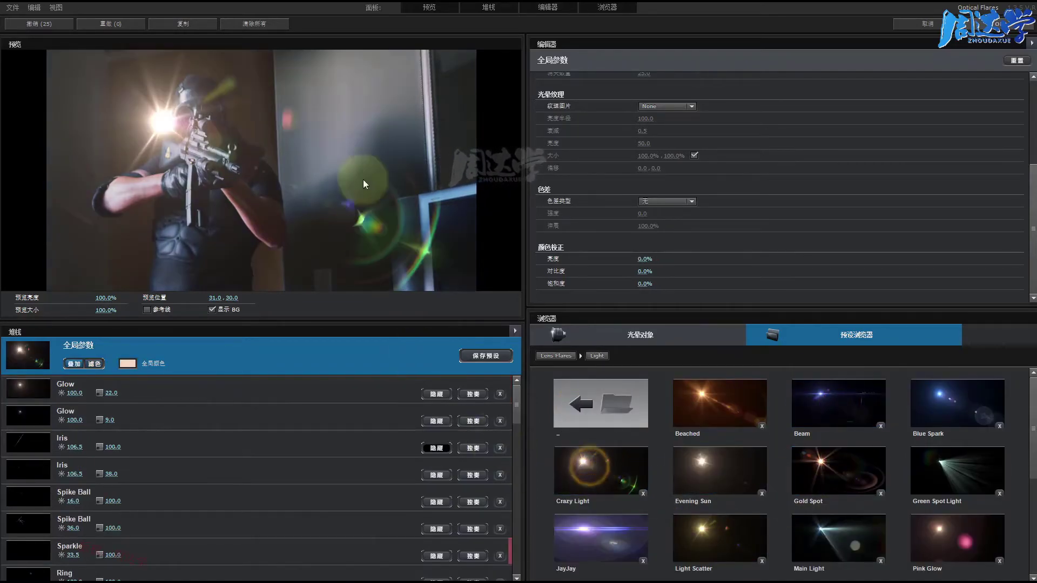
pyautogui.moveTo(174, 133)
pyautogui.mouseDown()
pyautogui.moveTo(196, 118)
pyautogui.moveTo(344, 162)
pyautogui.moveTo(150, 110)
pyautogui.mouseUp()
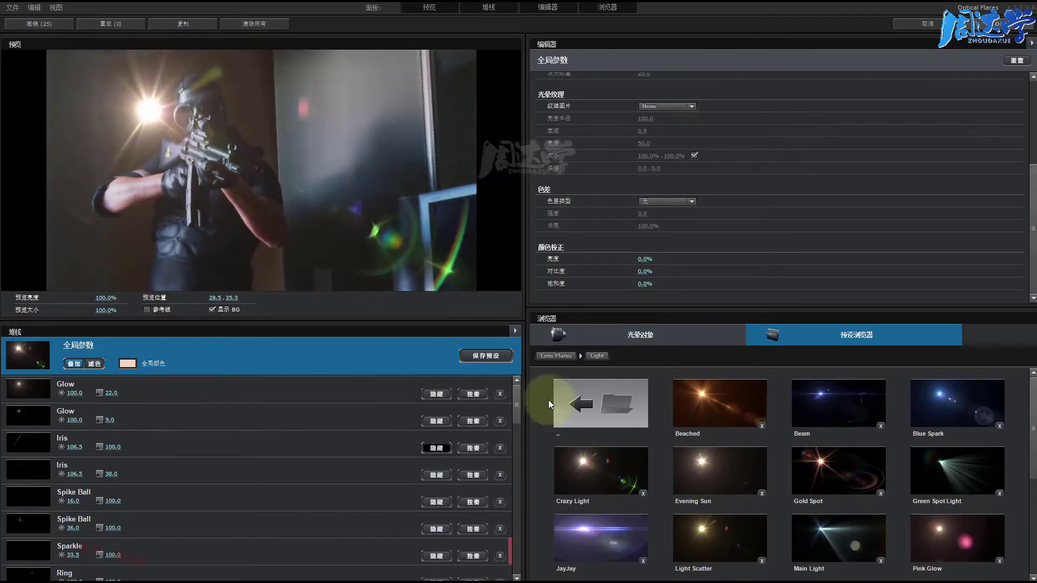
pyautogui.scroll(-3, 649, 426)
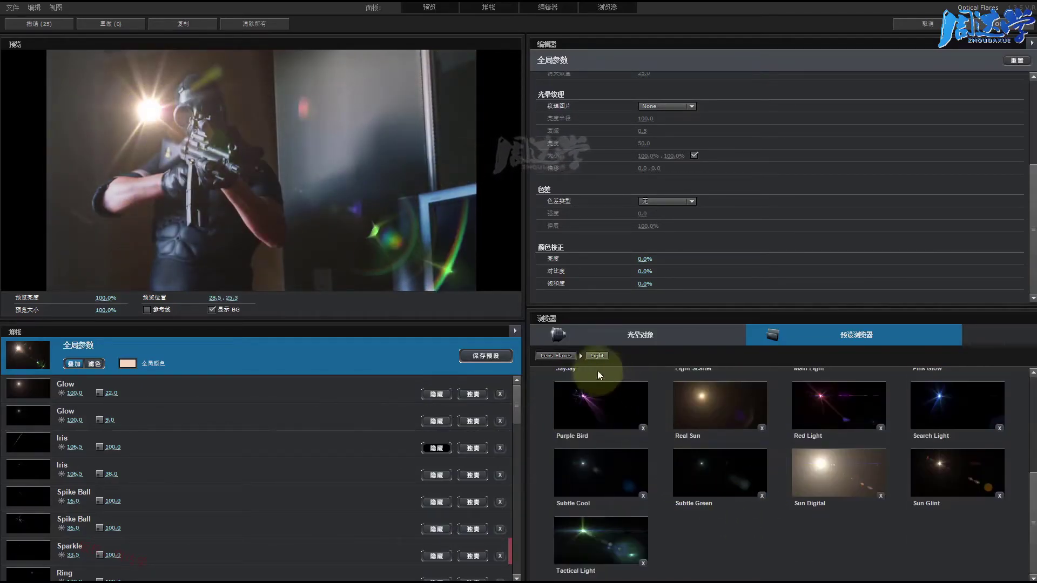
pyautogui.scroll(5, 600, 416)
pyautogui.click(571, 399)
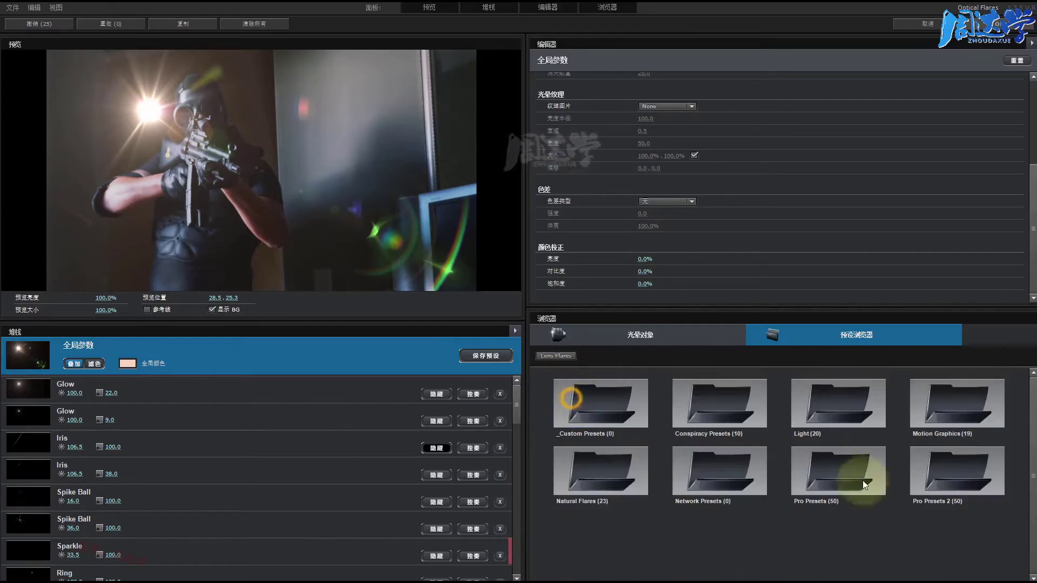
# - Try the Polar Sun preset from the Pro Presets folder
pyautogui.click(833, 471)
pyautogui.scroll(-3, 831, 469)
pyautogui.scroll(-3, 832, 486)
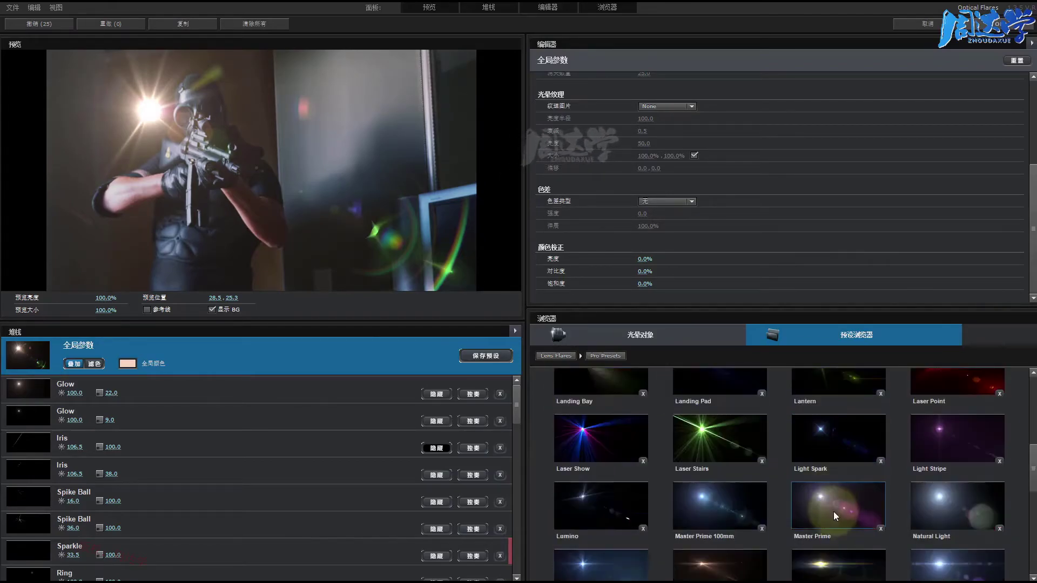
pyautogui.click(717, 480)
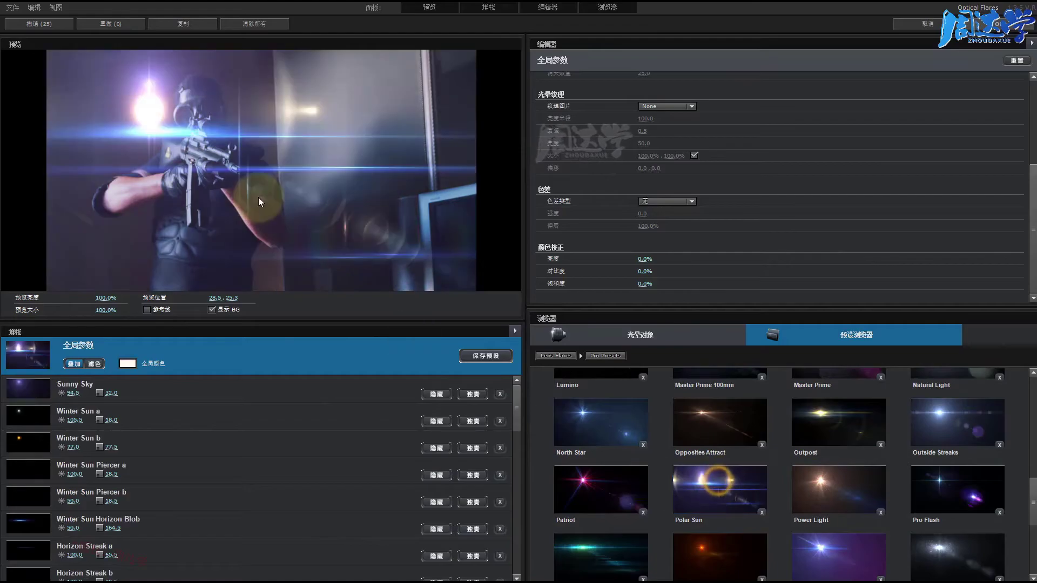
pyautogui.moveTo(215, 110); pyautogui.dragTo(437, 177)
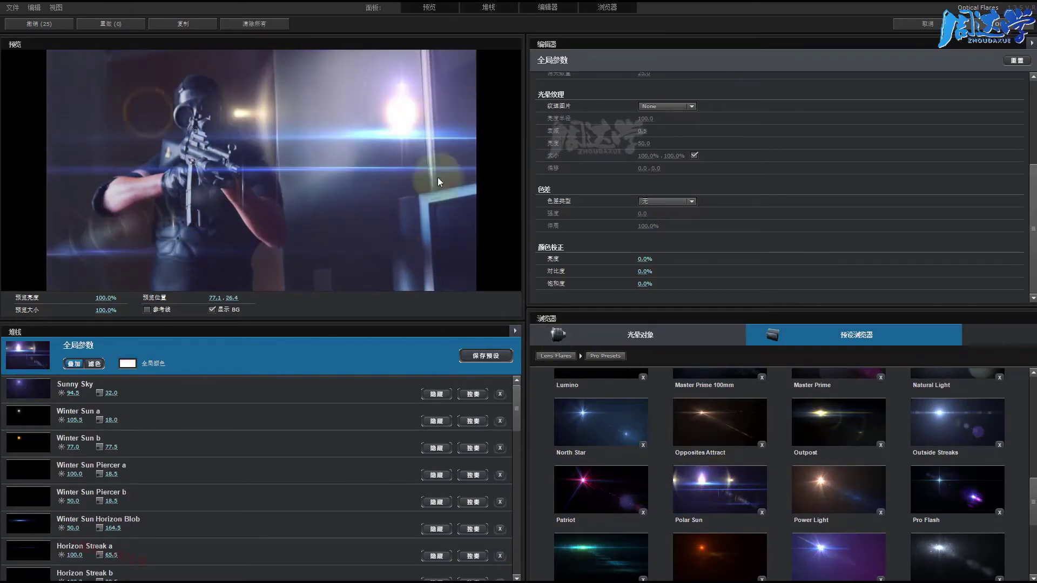
# - Load The Mighty preset and drag it to the muzzle at 31.7, 45.6
pyautogui.scroll(-3, 906, 530)
pyautogui.click(943, 452)
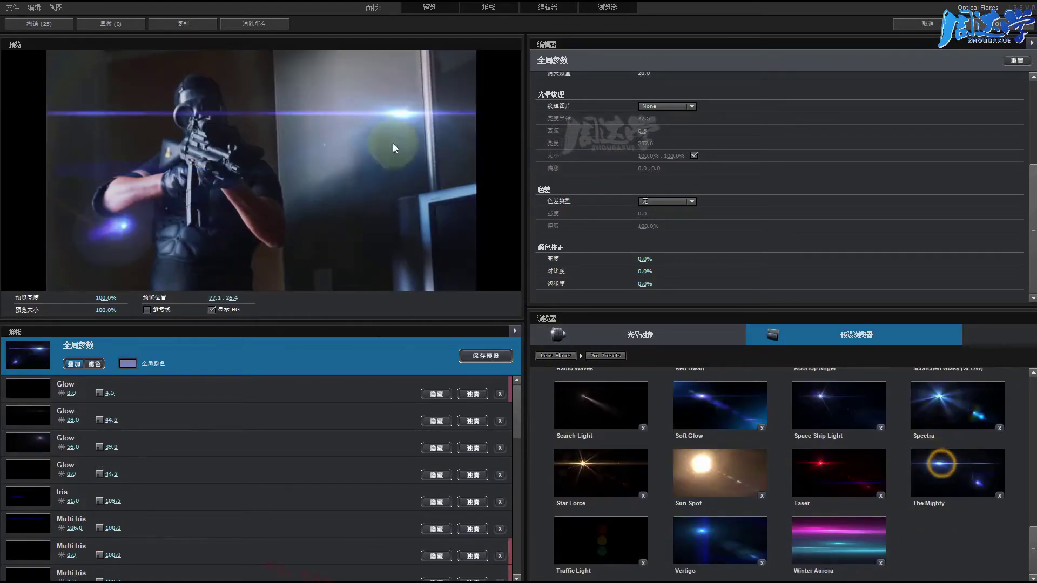
pyautogui.moveTo(397, 119)
pyautogui.mouseDown()
pyautogui.moveTo(176, 209)
pyautogui.moveTo(149, 141)
pyautogui.mouseUp()
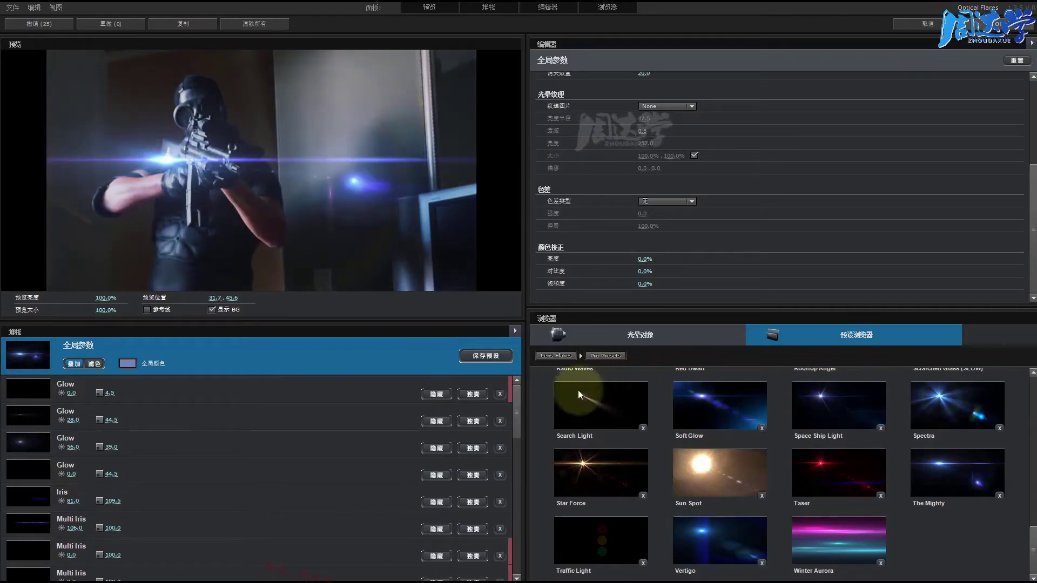
pyautogui.scroll(5, 585, 416)
pyautogui.scroll(5, 632, 466)
pyautogui.scroll(3, 621, 466)
# - Try the Glam preset from Pro Presets 2, centred on the gunman
pyautogui.click(589, 406)
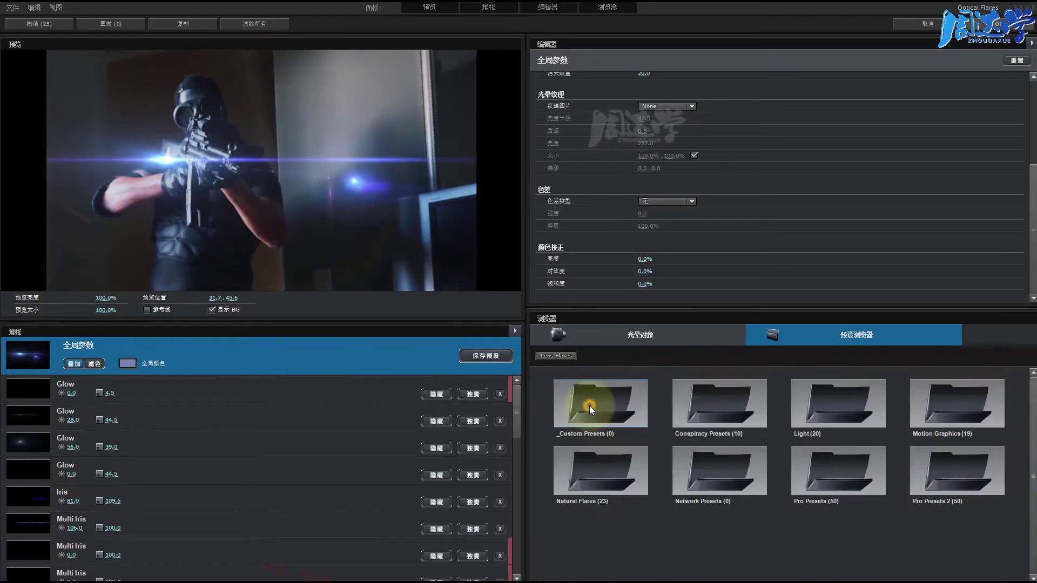
pyautogui.scroll(-5, 849, 486)
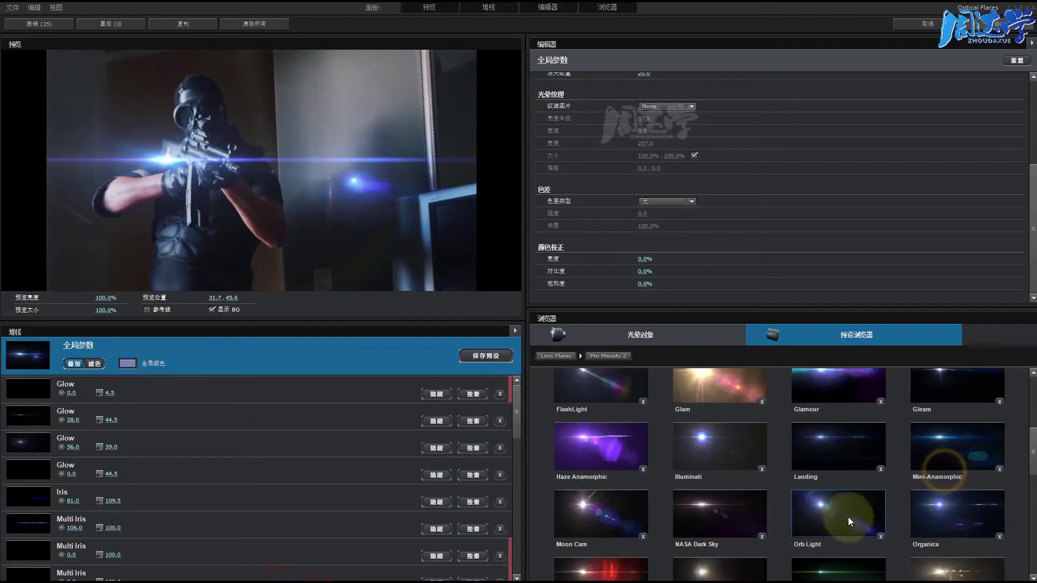
pyautogui.click(721, 384)
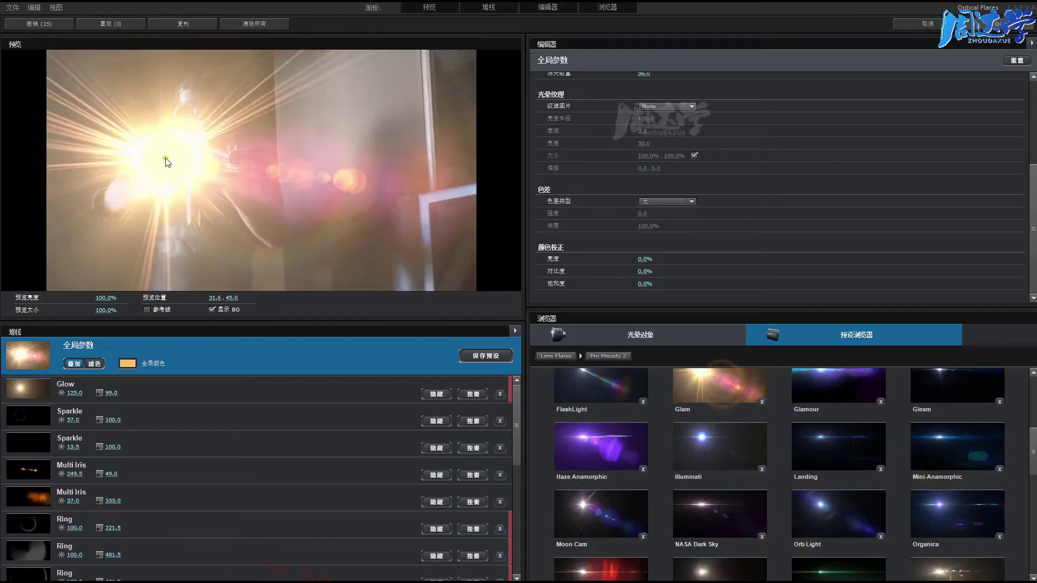
pyautogui.moveTo(167, 157)
pyautogui.mouseDown()
pyautogui.moveTo(215, 230)
pyautogui.moveTo(209, 139)
pyautogui.mouseUp()
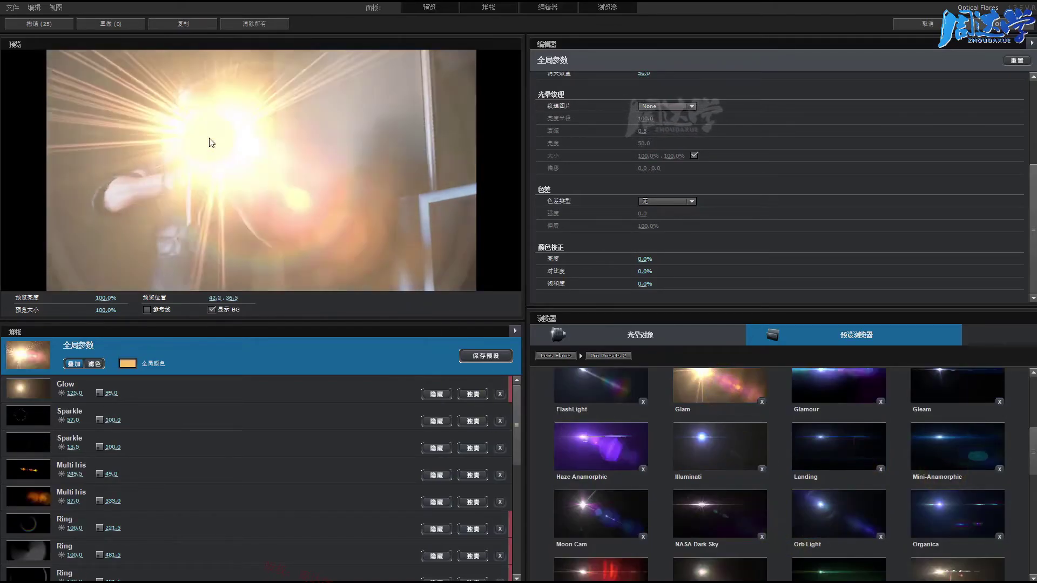
# - Try Sparktrum over the gun, then load the red Wasteland preset at 46.4, 48.5
pyautogui.scroll(-5, 598, 486)
pyautogui.click(714, 501)
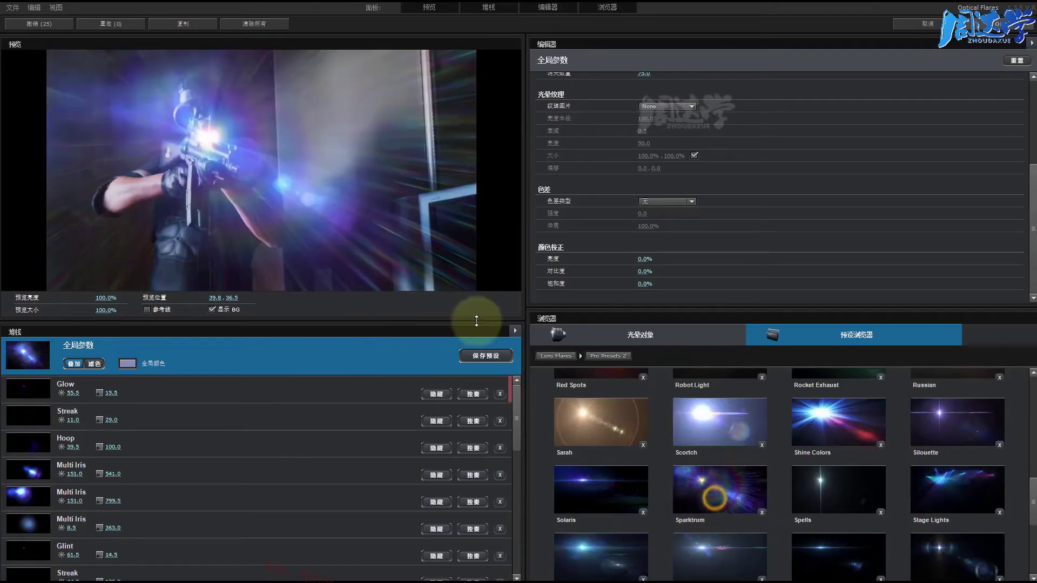
pyautogui.scroll(-2, 820, 486)
pyautogui.moveTo(260, 176)
pyautogui.mouseDown()
pyautogui.moveTo(219, 134)
pyautogui.moveTo(244, 132)
pyautogui.moveTo(241, 170)
pyautogui.moveTo(264, 174)
pyautogui.moveTo(237, 155)
pyautogui.moveTo(233, 166)
pyautogui.moveTo(246, 167)
pyautogui.mouseUp()
pyautogui.scroll(-2, 767, 500)
pyautogui.click(710, 534)
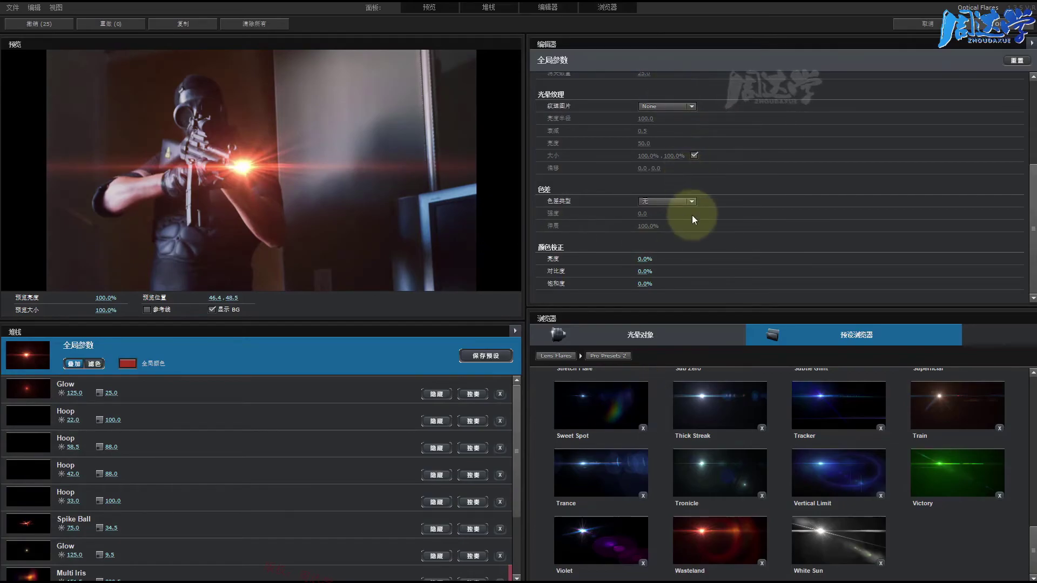
# - Drag the small Glow (125.0/9.5) row above Spike Ball in the element stack
pyautogui.scroll(5, 691, 215)
pyautogui.scroll(5, 643, 467)
pyautogui.scroll(3, 640, 466)
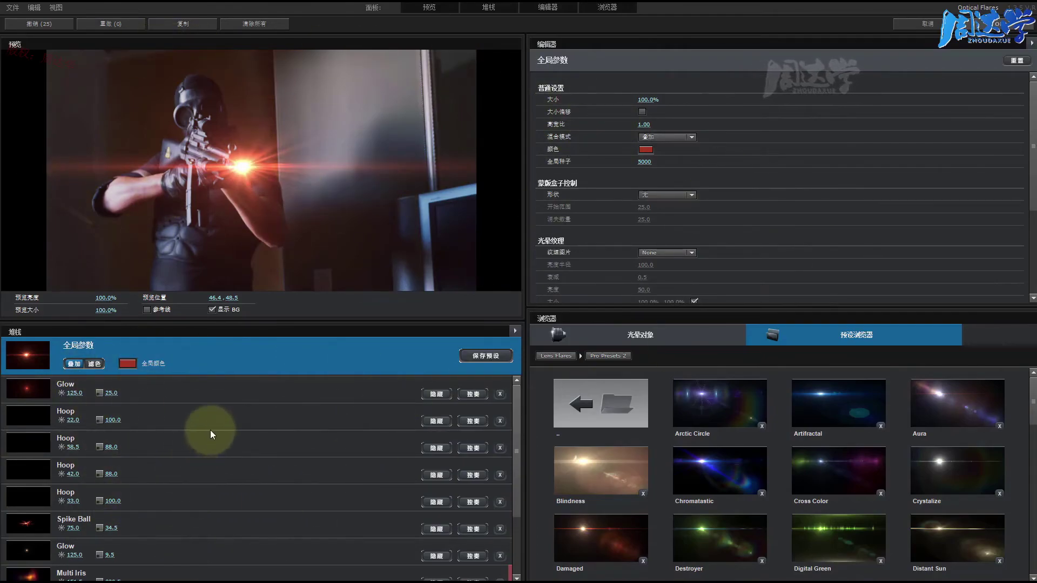
pyautogui.scroll(-3, 221, 478)
pyautogui.scroll(3, 180, 500)
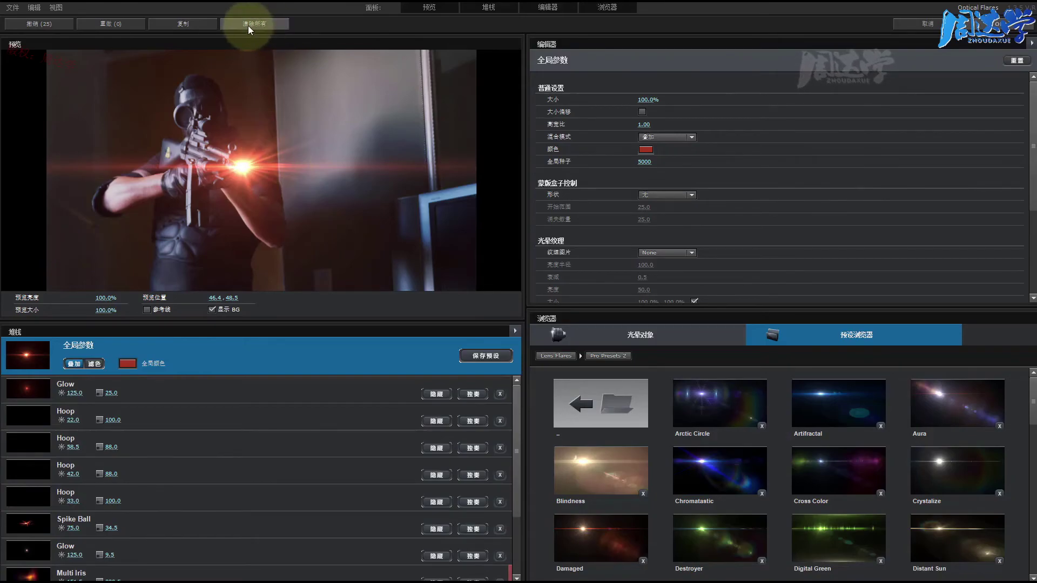
pyautogui.scroll(-3, 225, 452)
pyautogui.click(205, 481)
pyautogui.click(206, 433)
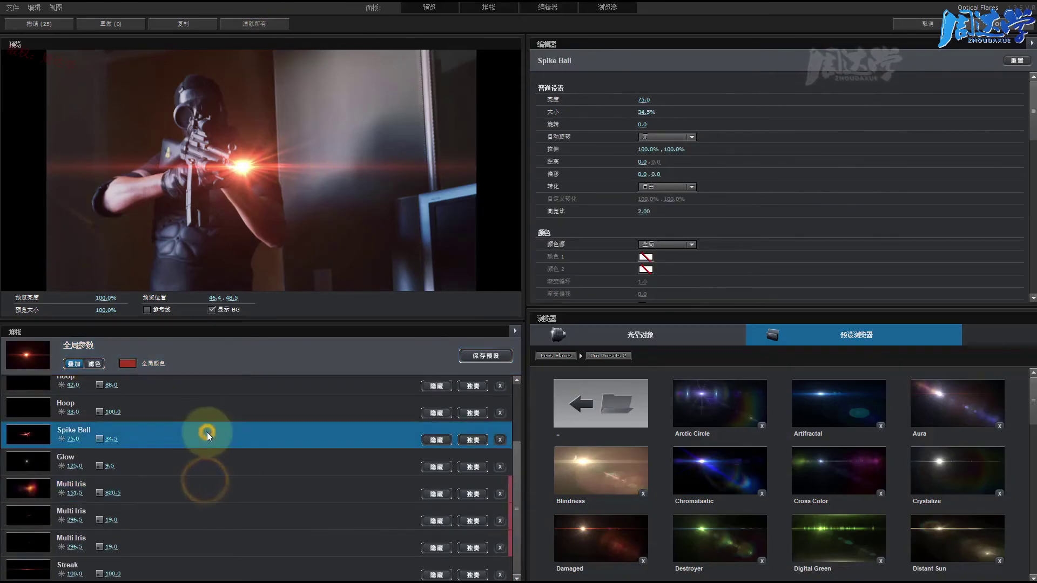
pyautogui.moveTo(201, 464)
pyautogui.mouseDown()
pyautogui.moveTo(194, 422)
pyautogui.moveTo(187, 518)
pyautogui.moveTo(203, 525)
pyautogui.mouseUp()
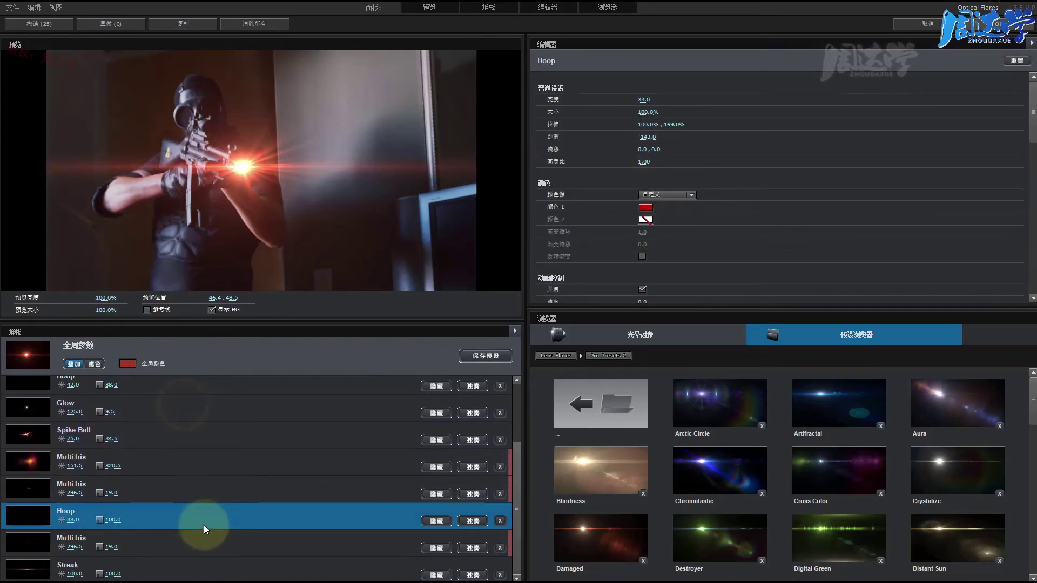
pyautogui.scroll(3, 225, 502)
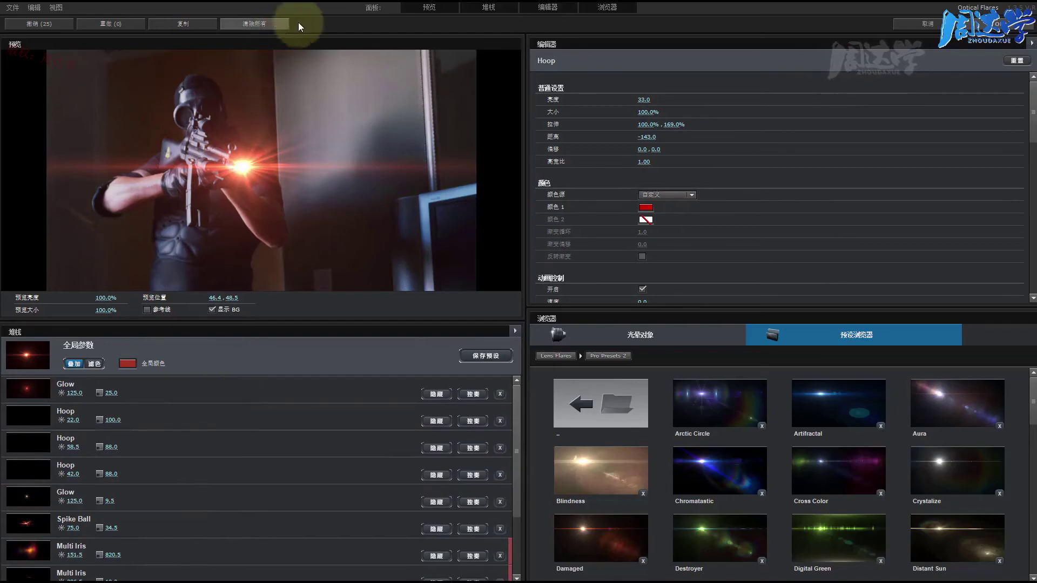
# - Toggle the Preview, Stack, Editor and Browser panels, then confirm with OK to apply the flare
pyautogui.click(434, 8)
pyautogui.click(432, 8)
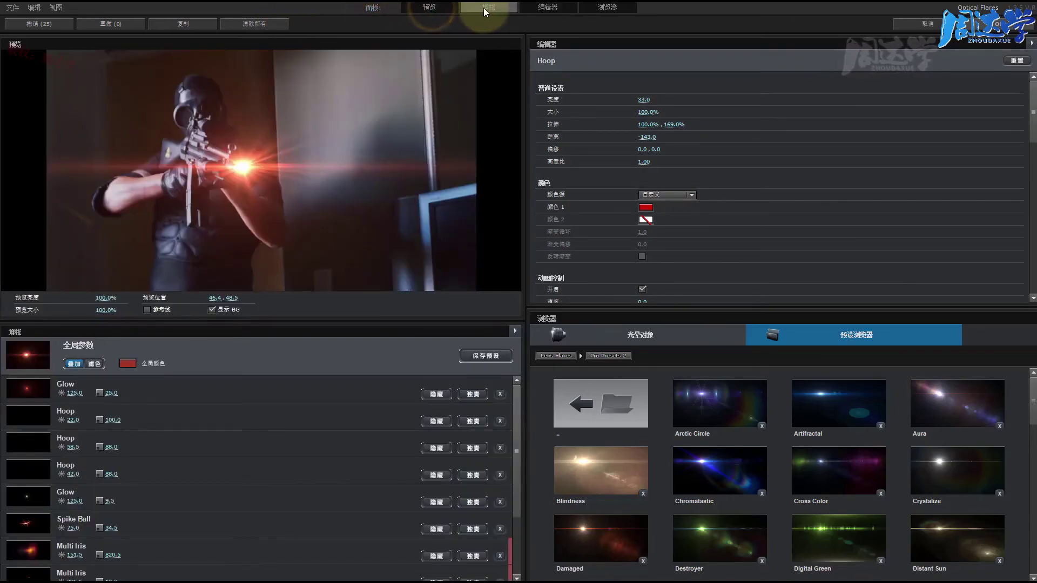
pyautogui.click(484, 8)
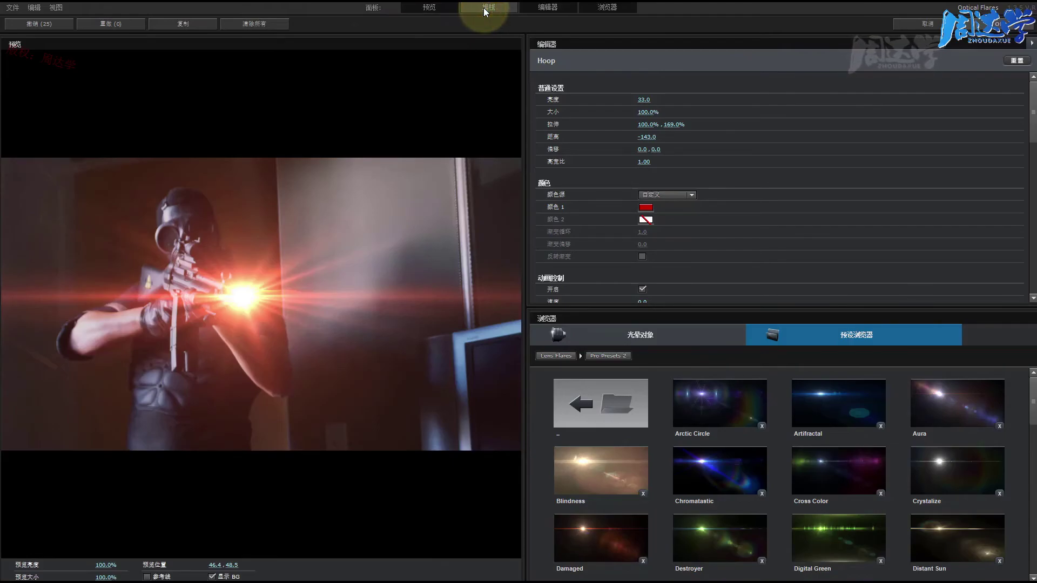
pyautogui.click(484, 8)
pyautogui.click(544, 8)
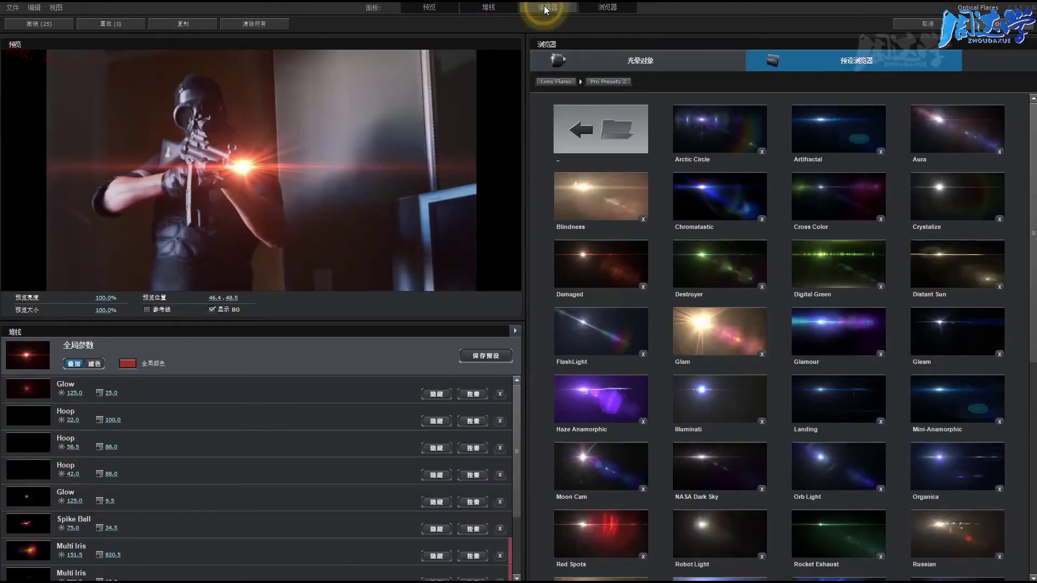
pyautogui.click(545, 9)
pyautogui.click(600, 7)
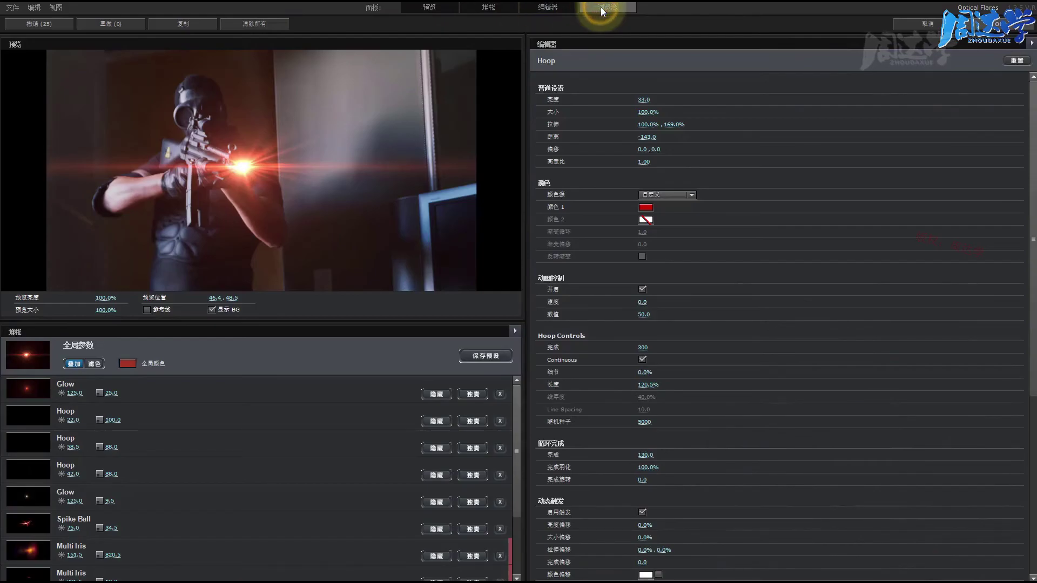
pyautogui.click(601, 8)
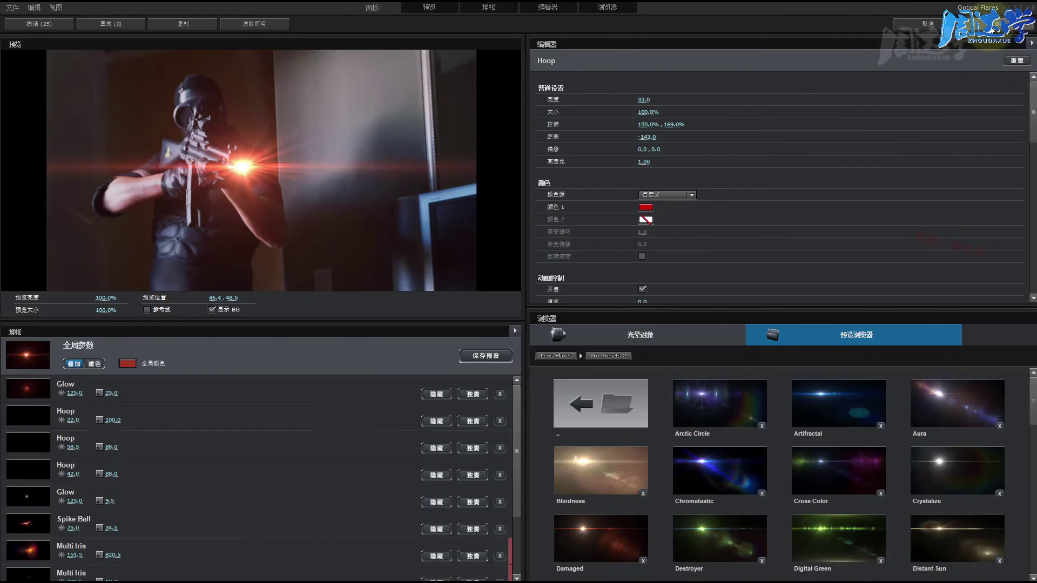
pyautogui.click(995, 23)
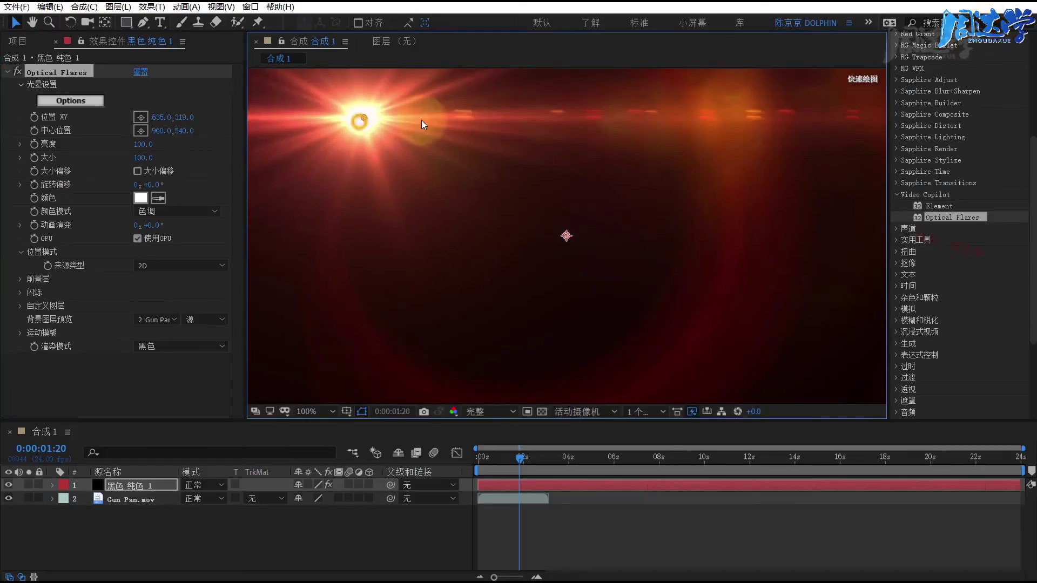
# - Set the flare solid's Render Mode to Transparent so the flare overlays the footage
pyautogui.moveTo(360, 127); pyautogui.dragTo(725, 139)
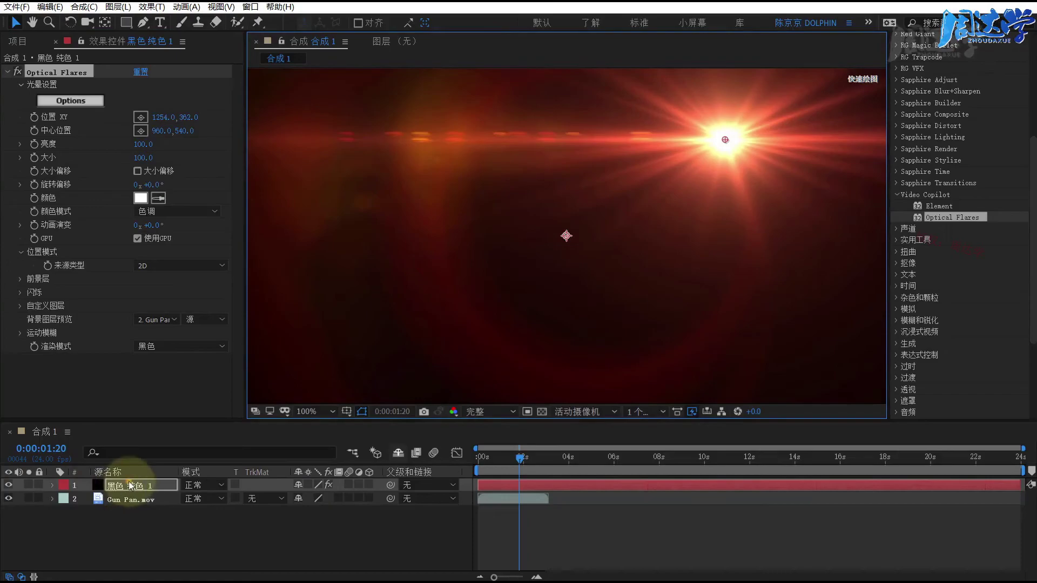
pyautogui.click(129, 486)
pyautogui.click(150, 350)
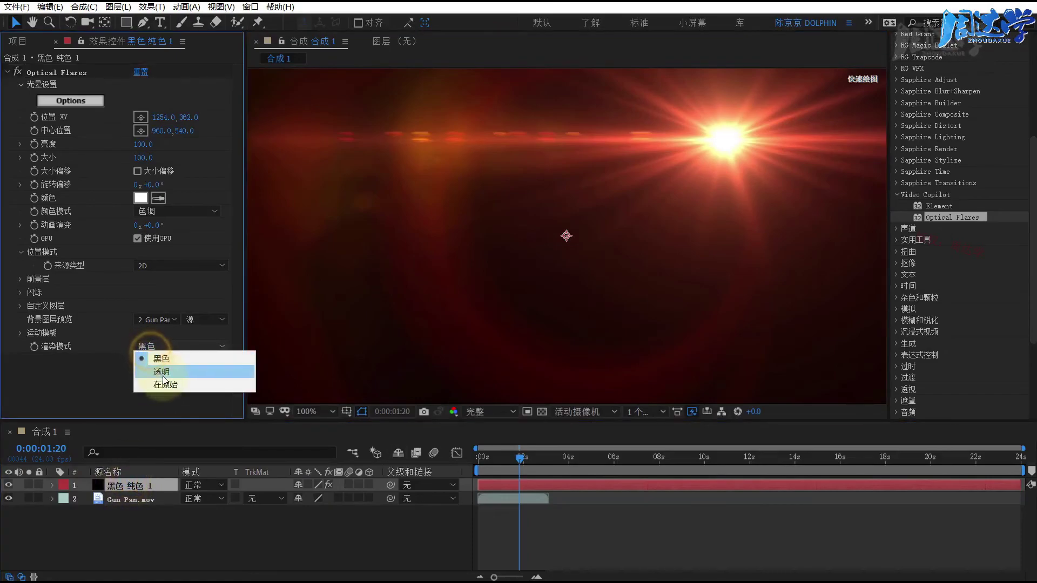
pyautogui.click(160, 372)
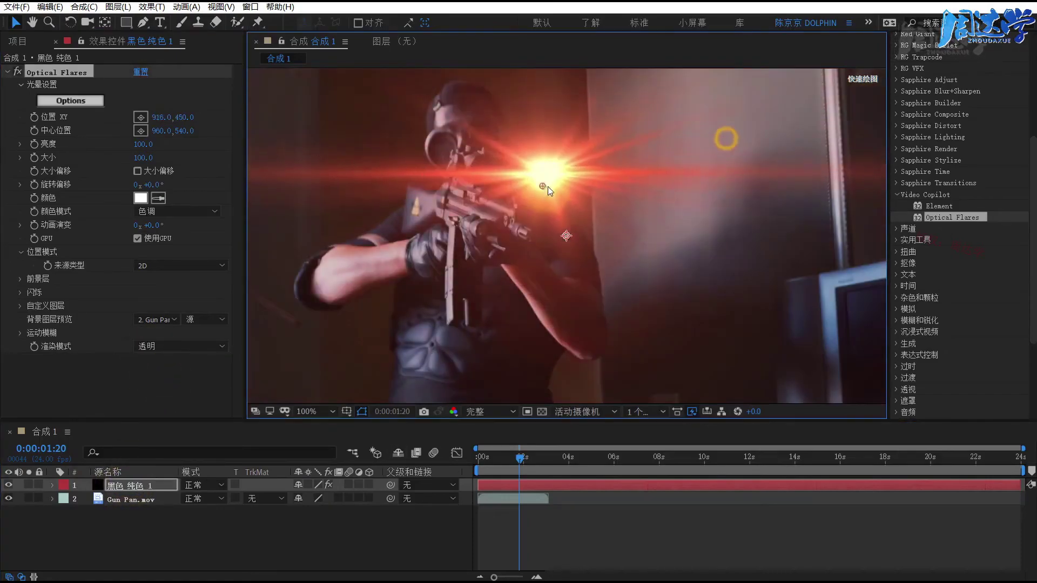
# - Place the flare on the muzzle at 899, 525 with center 1149, 710 and brightness 50
pyautogui.moveTo(726, 141); pyautogui.dragTo(537, 229)
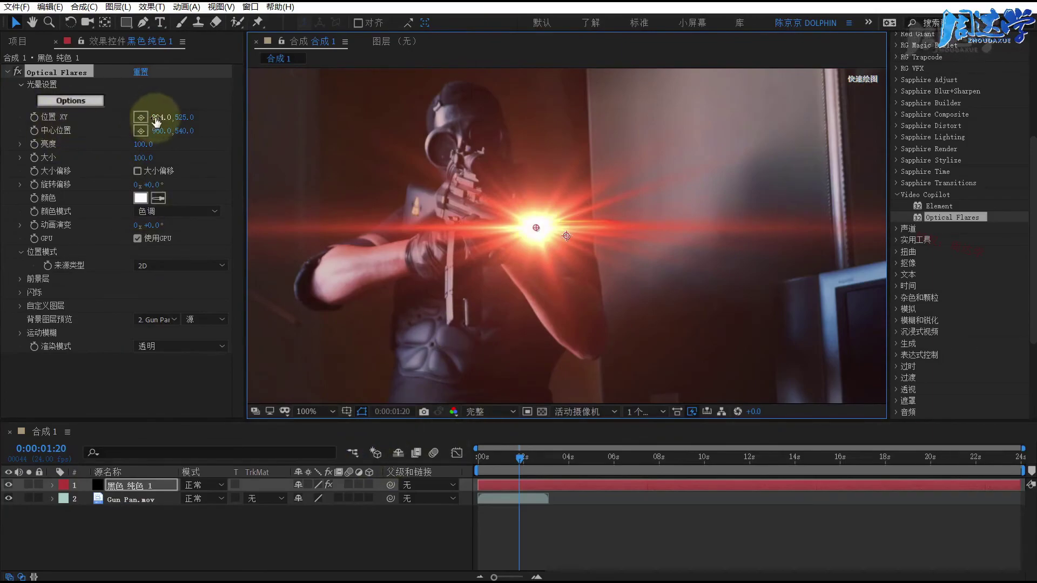
pyautogui.moveTo(158, 117)
pyautogui.mouseDown()
pyautogui.moveTo(215, 126)
pyautogui.moveTo(162, 116)
pyautogui.mouseUp()
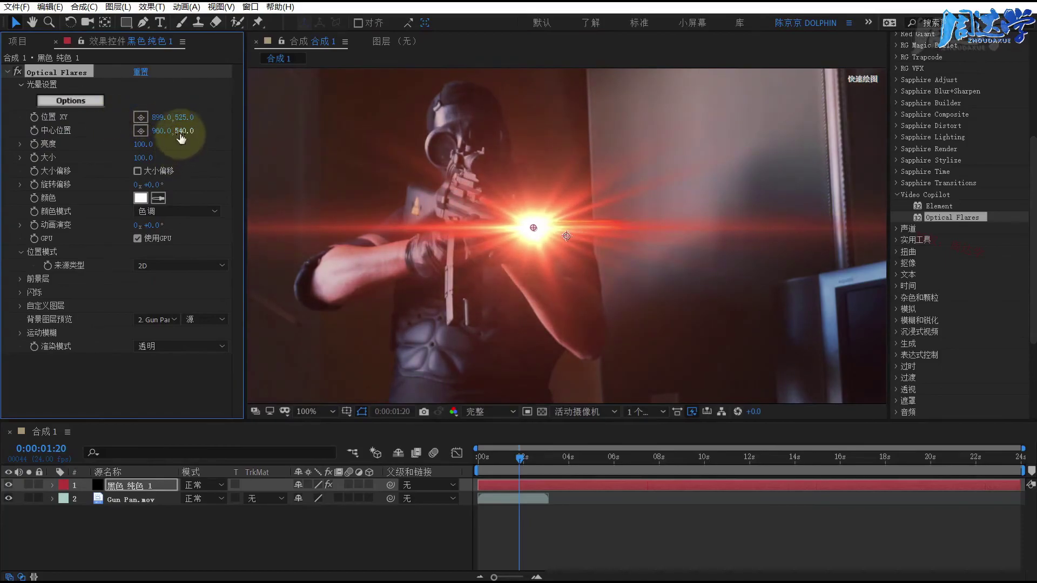
pyautogui.moveTo(183, 131)
pyautogui.mouseDown()
pyautogui.moveTo(197, 146)
pyautogui.moveTo(181, 146)
pyautogui.mouseUp()
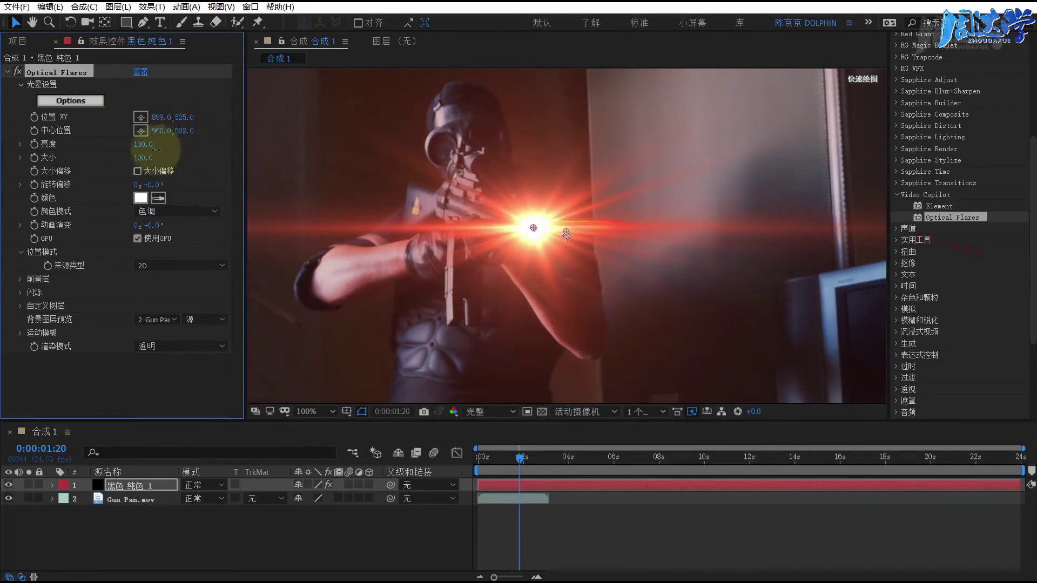
pyautogui.moveTo(575, 245)
pyautogui.mouseDown()
pyautogui.moveTo(659, 258)
pyautogui.moveTo(683, 304)
pyautogui.mouseUp()
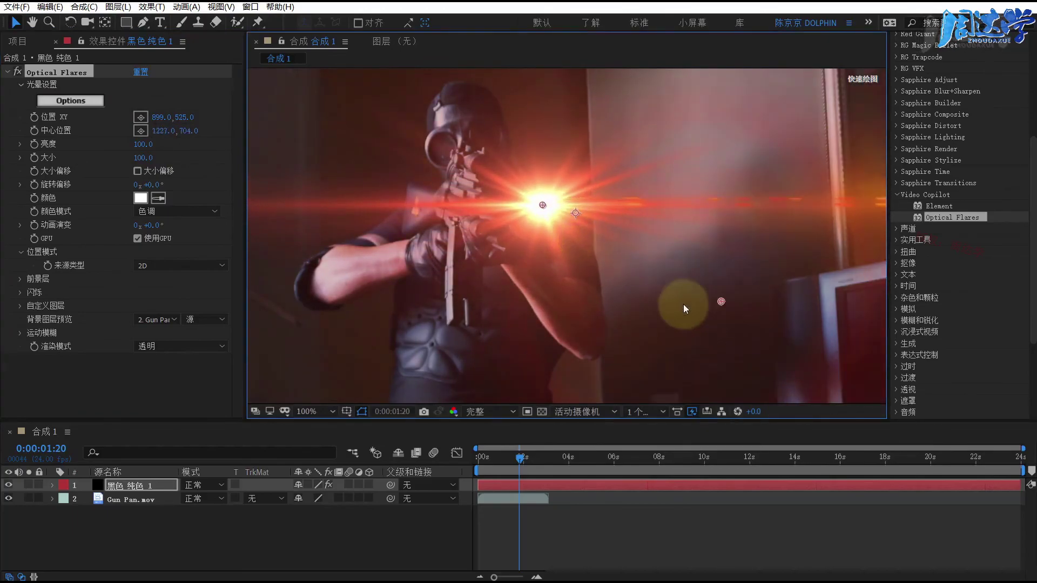
pyautogui.moveTo(143, 144); pyautogui.dragTo(139, 154)
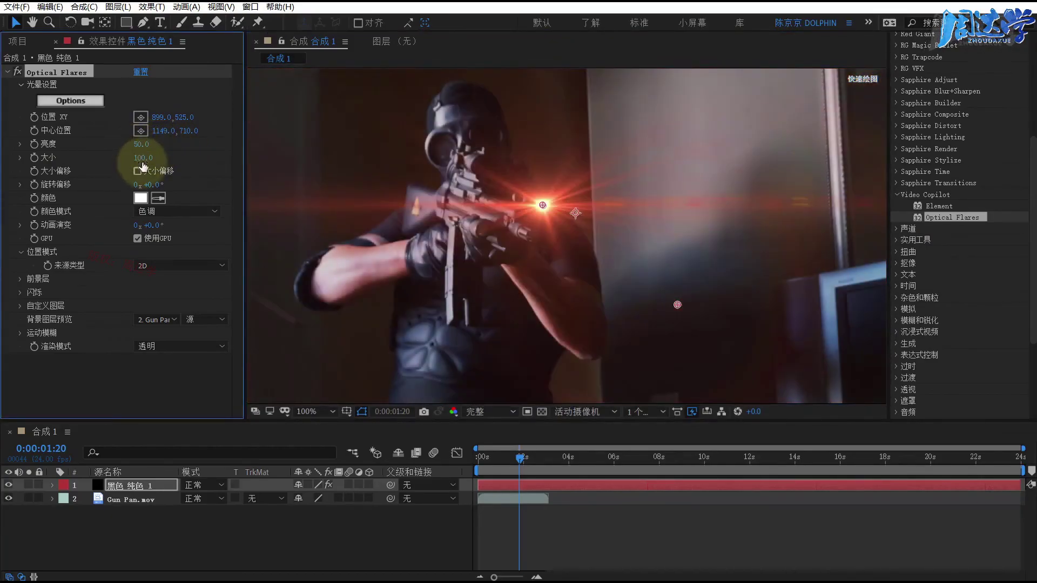
# - Enlarge the flare to size 330, rotation offset 17°, animation evolution 89°, keeping Source Type 2D
pyautogui.moveTo(140, 157); pyautogui.dragTo(178, 184)
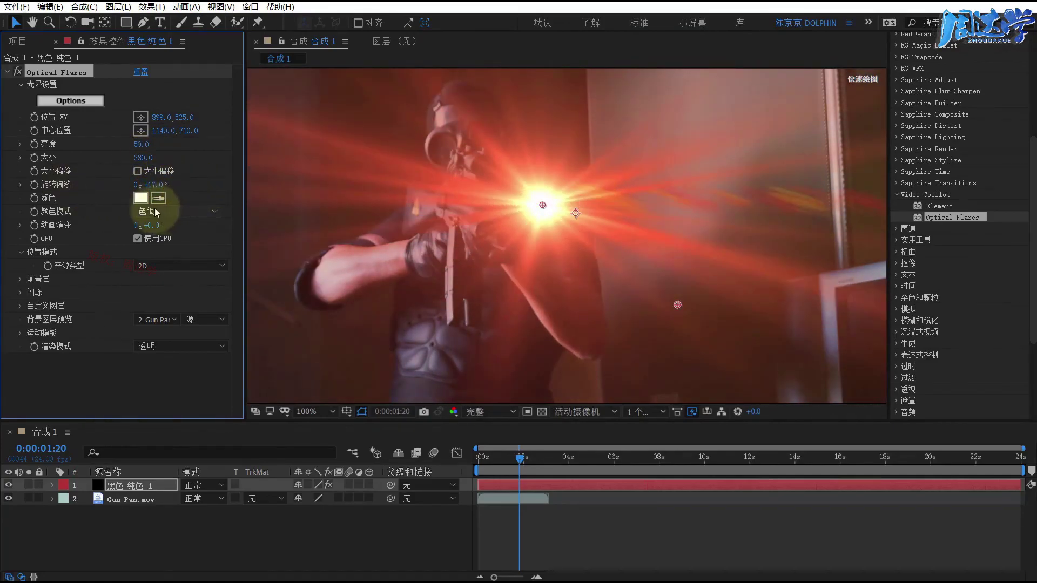
pyautogui.moveTo(151, 226); pyautogui.dragTo(204, 231)
pyautogui.click(159, 264)
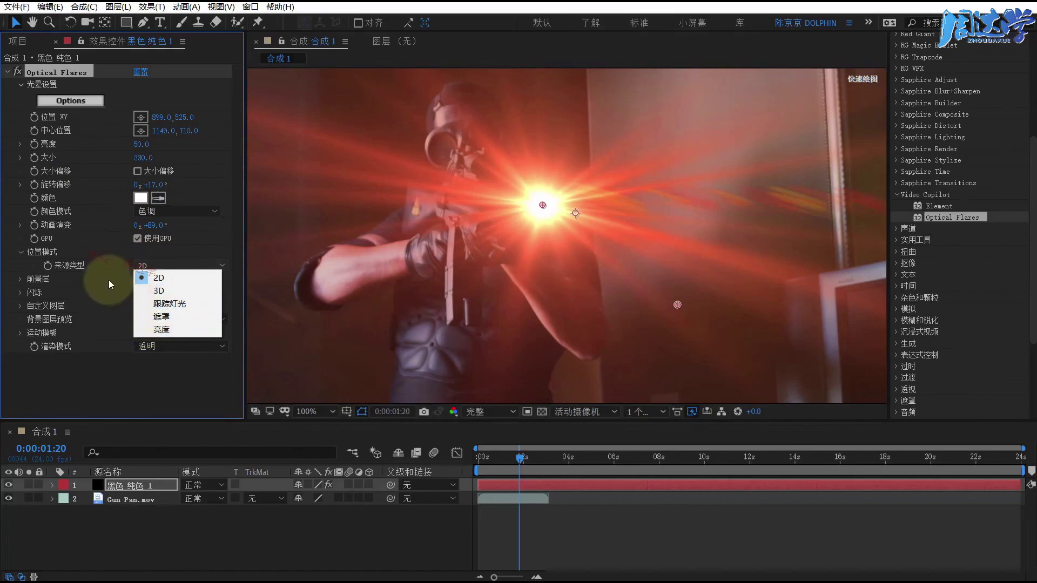
pyautogui.click(93, 264)
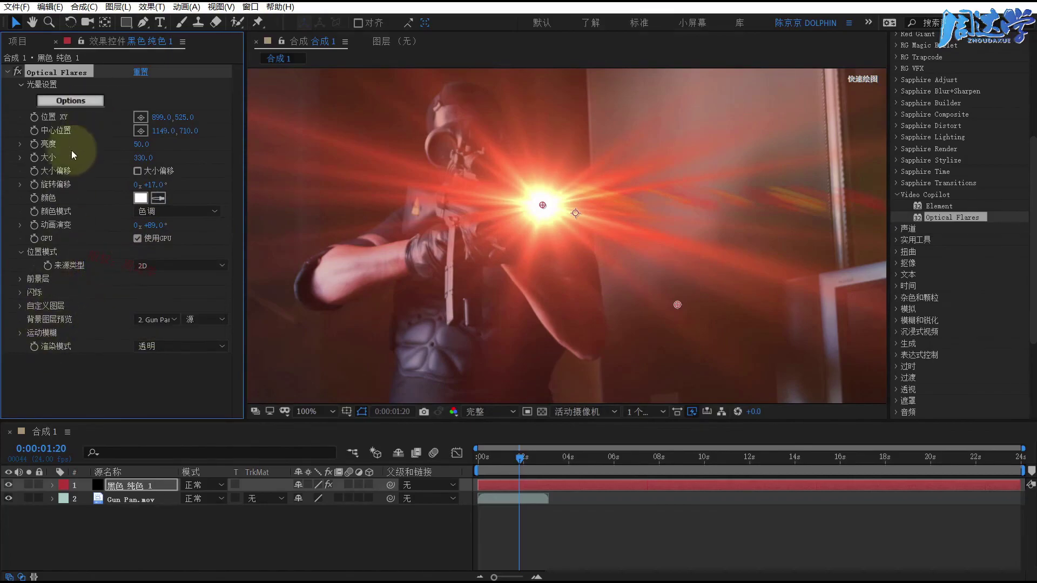